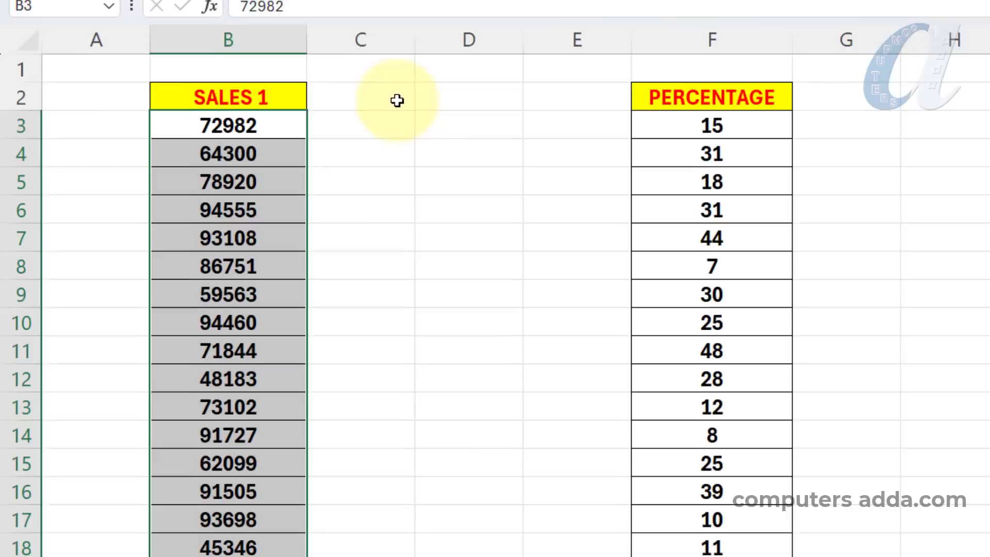
Step: Enter =B3+500 in C3 and fill the formula down beside the SALES 1 values
left_click(368, 124)
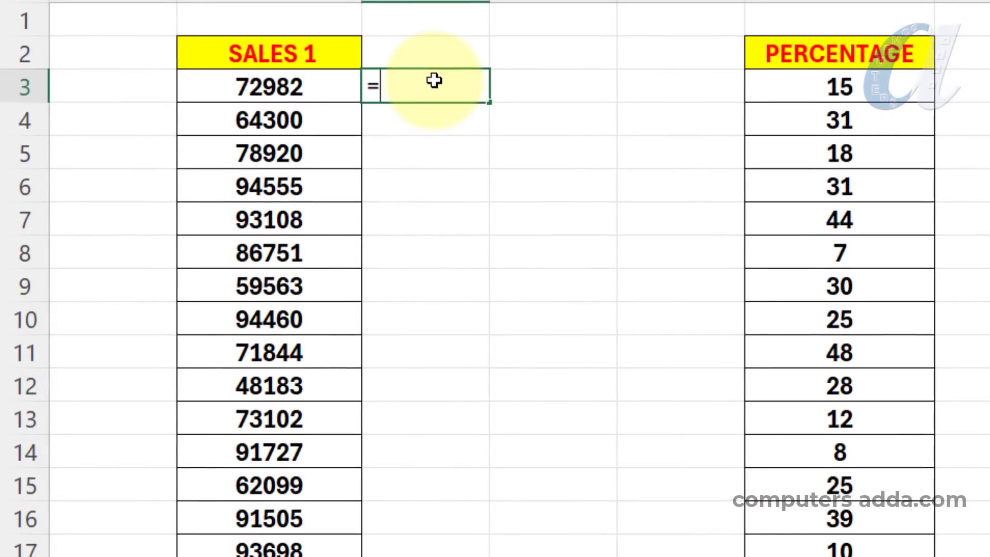
left_click(282, 90)
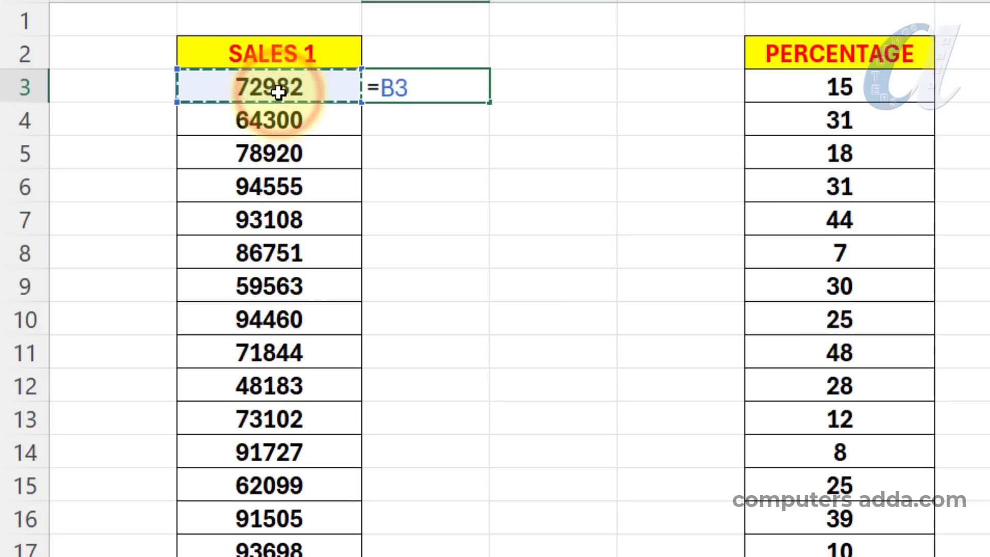
type("+500")
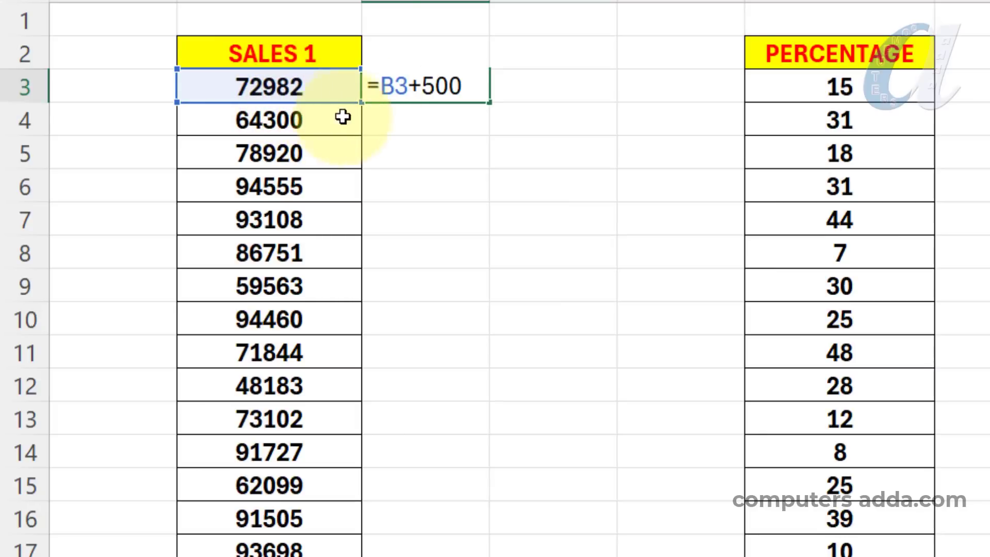
left_click(402, 122)
left_click(453, 82)
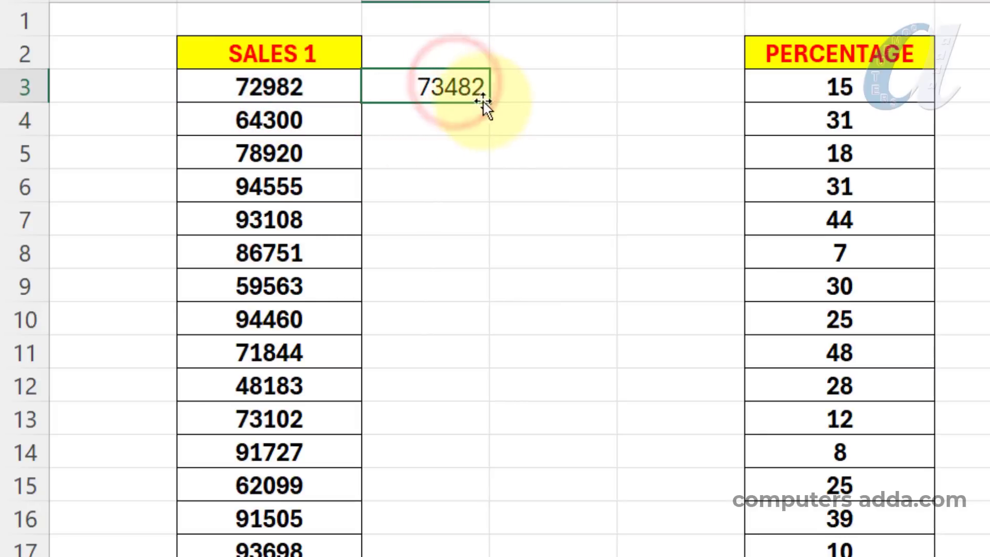
left_click_drag(488, 110, 453, 556)
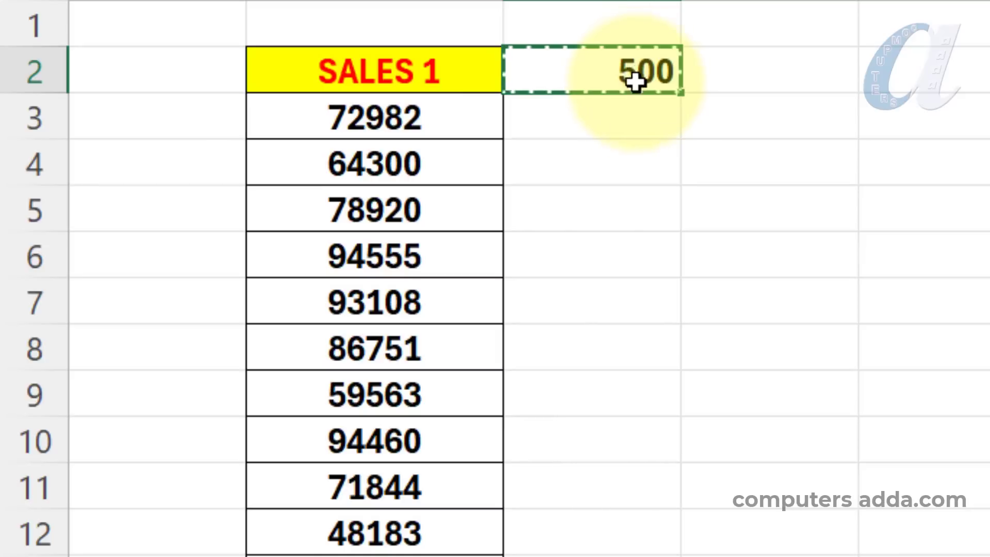
Step: Add the copied 500 from C2 to the SALES 1 values in B3:B19 using Paste Special with the Add operation
left_click_drag(418, 122, 198, 525)
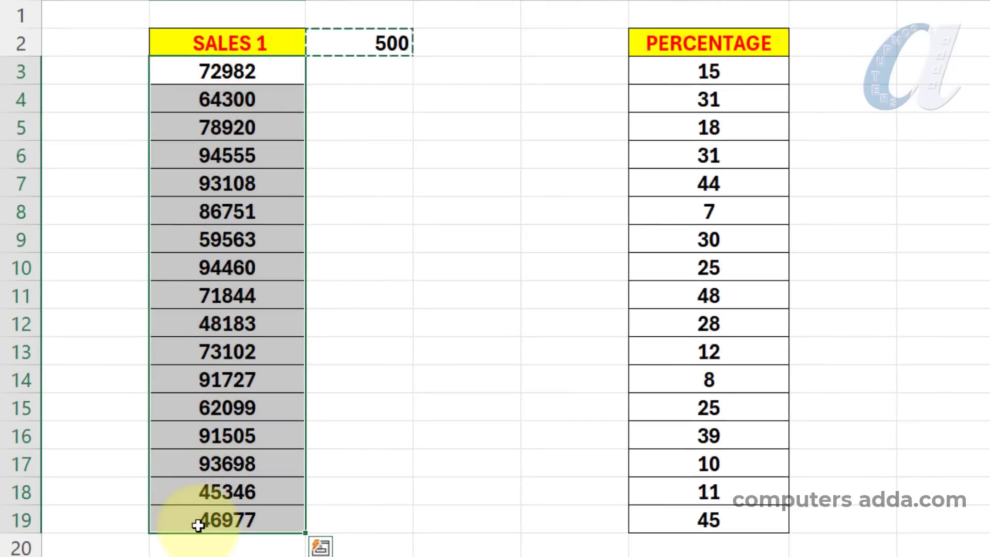
right_click(198, 524)
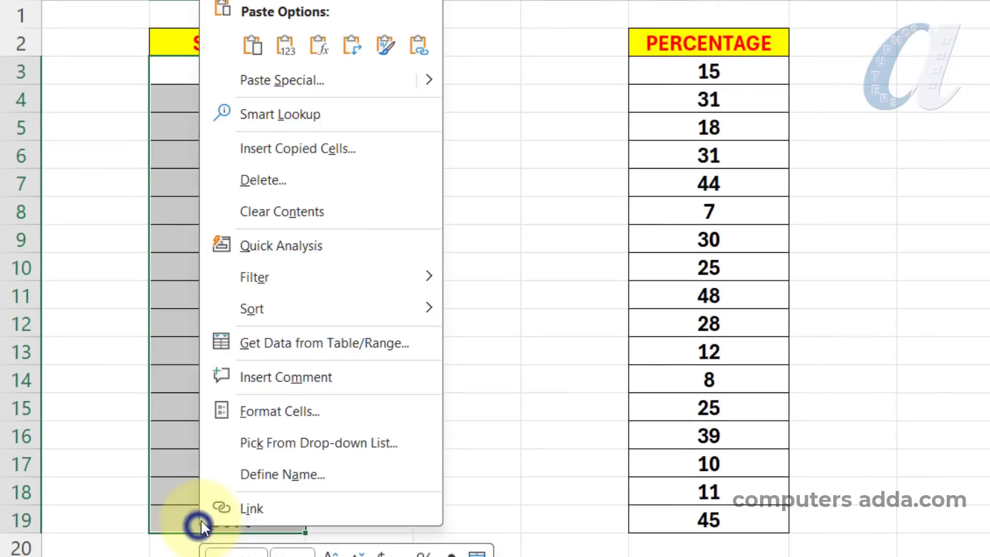
left_click(283, 80)
left_click_drag(268, 1, 458, 15)
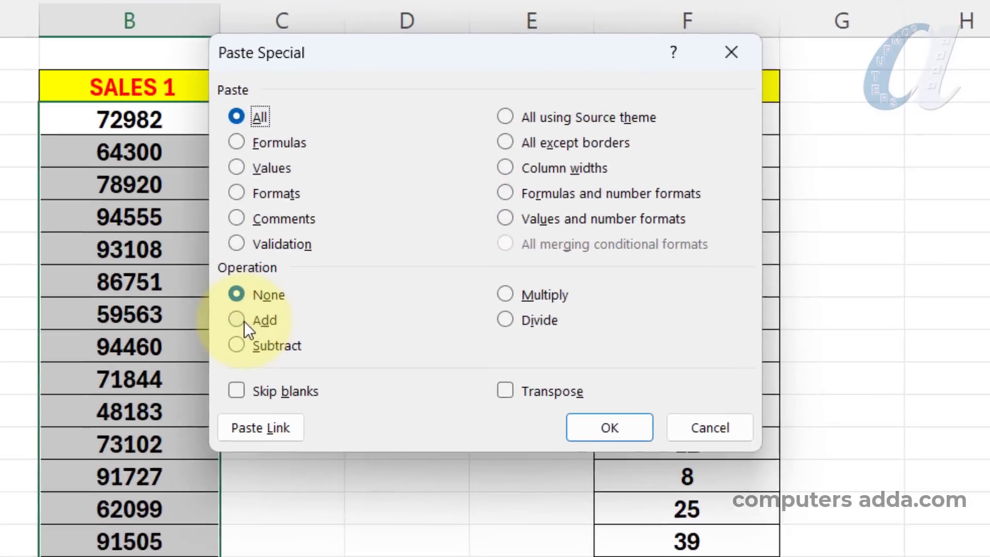
left_click(271, 276)
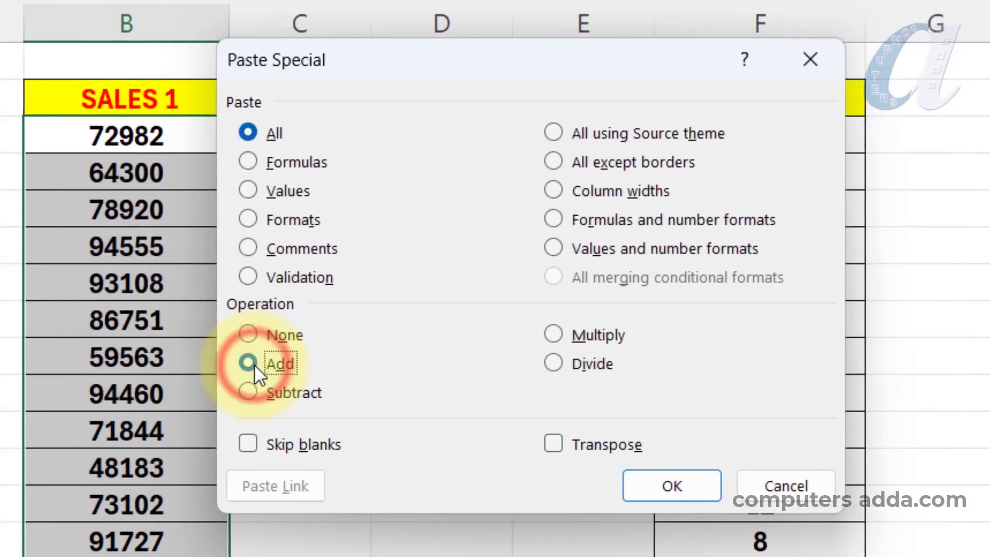
left_click(682, 481)
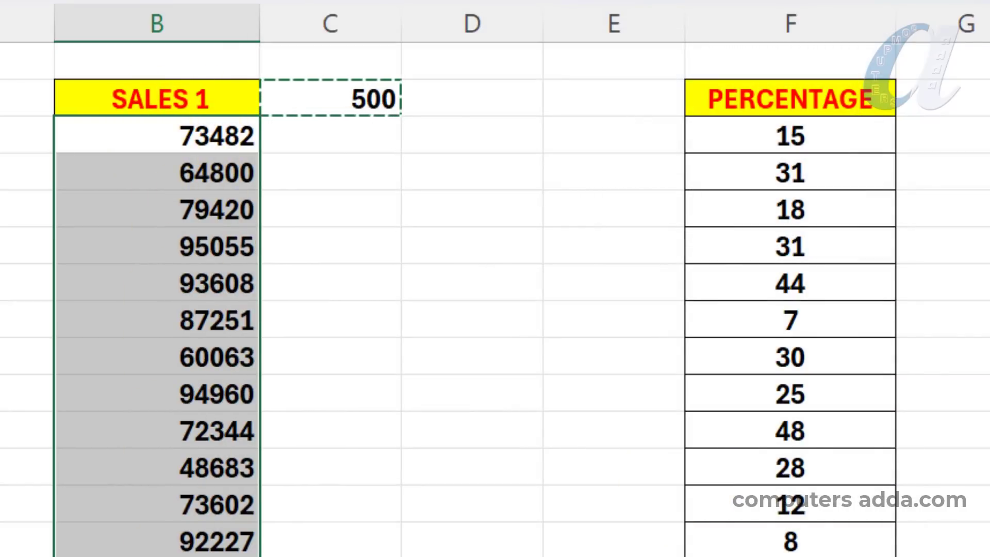
Step: Try applying the Percentage number format to the values under PERCENTAGE, and undo it
left_click(827, 135)
key("ctrl+shift+Down")
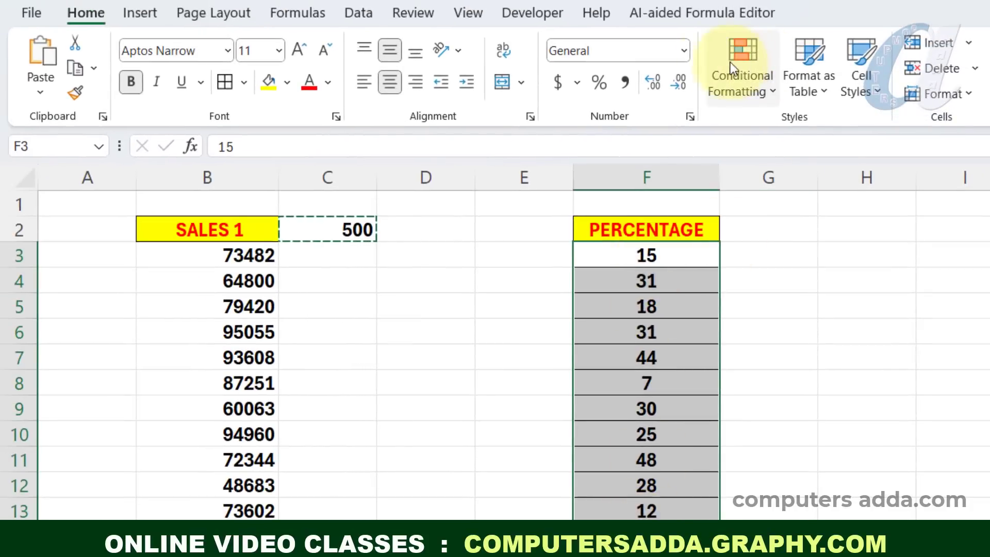
left_click(684, 50)
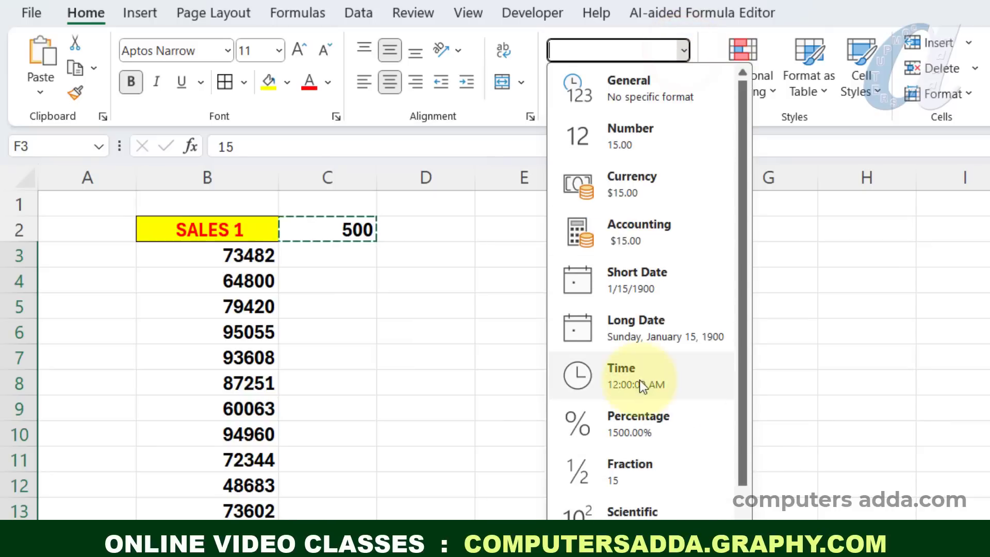
left_click(623, 425)
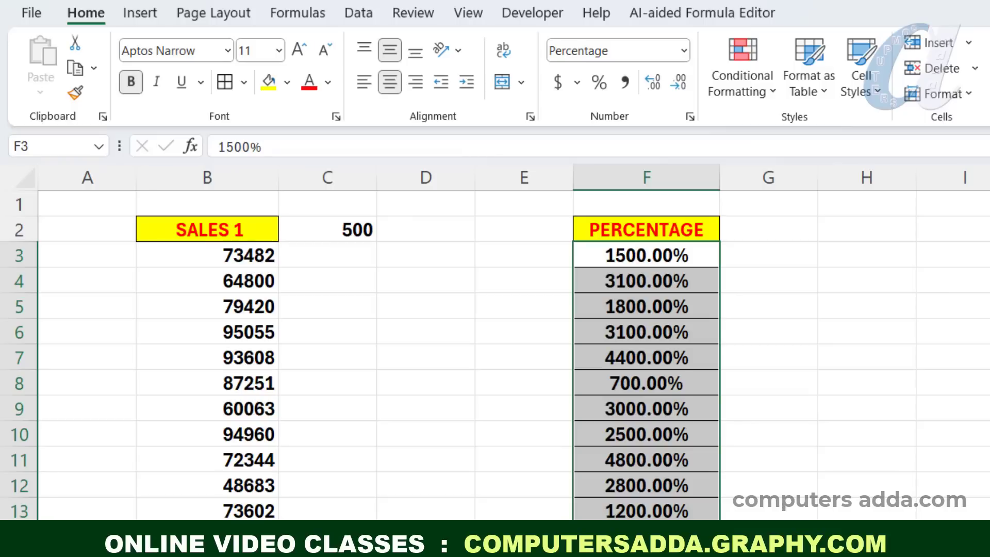
key("ctrl+z")
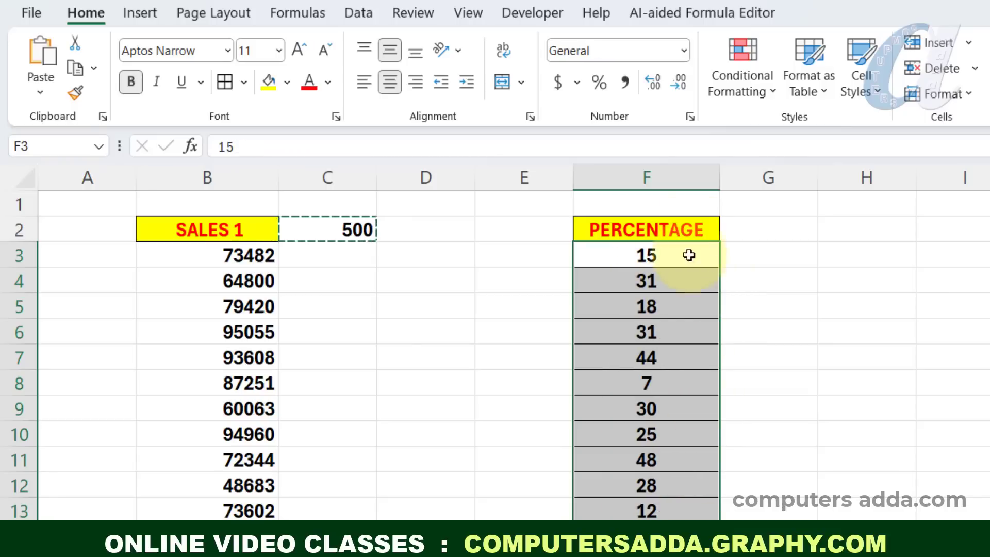
Step: Enter 1% in G2 beside the PERCENTAGE heading and copy that cell
left_click(790, 229)
type("1")
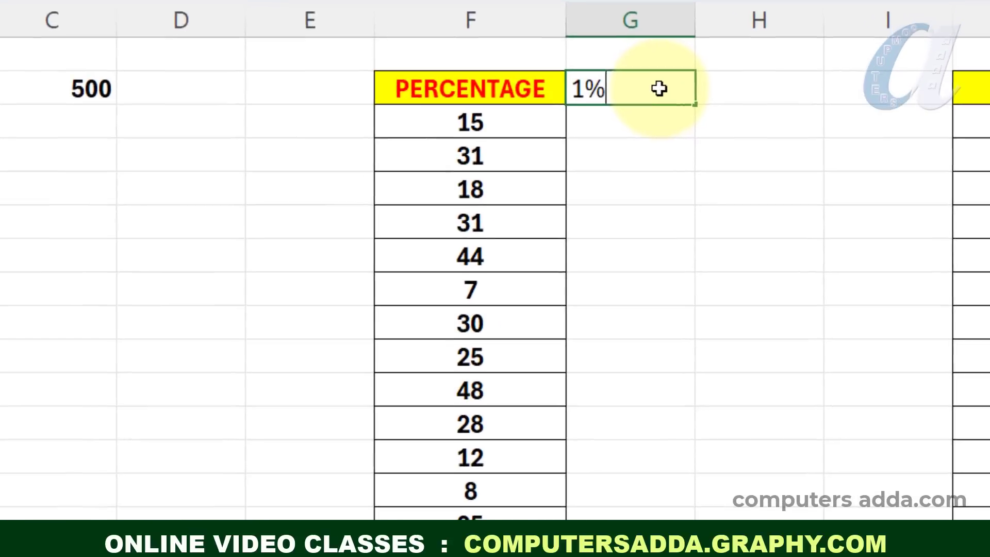
key("Return")
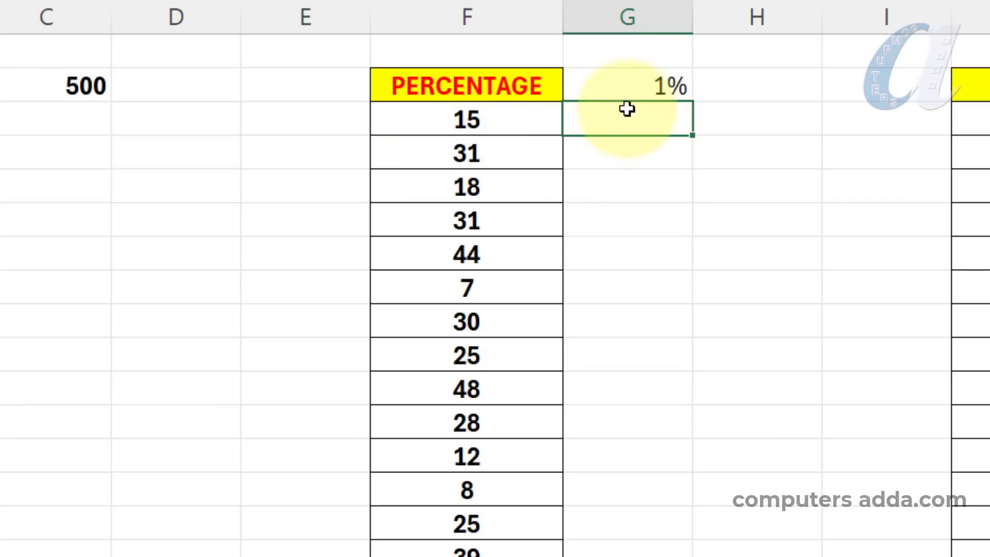
key("ctrl+c")
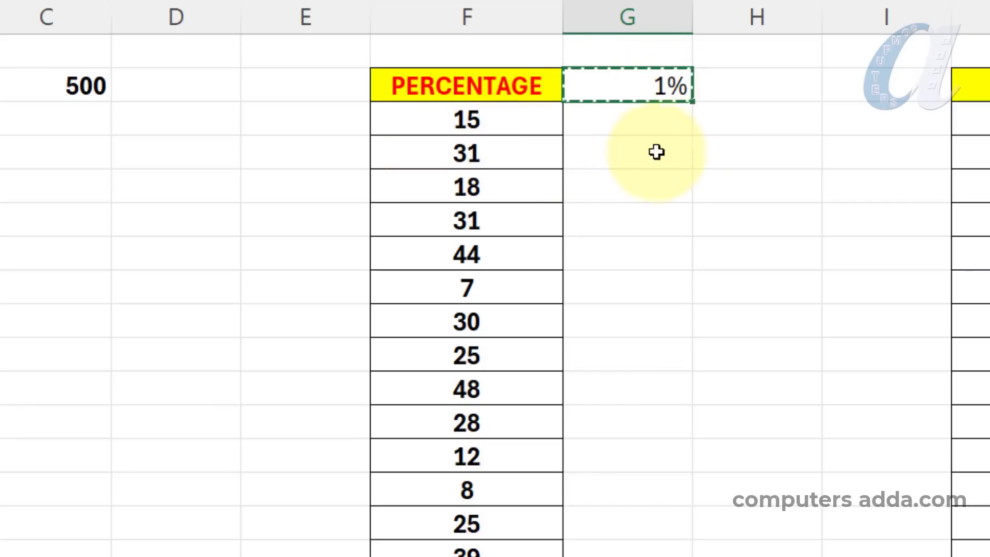
Step: Multiply the PERCENTAGE values in column F by the copied 1% using Paste Special with the Multiply operation
left_click_drag(507, 120, 512, 328)
key("ctrl+shift+Down")
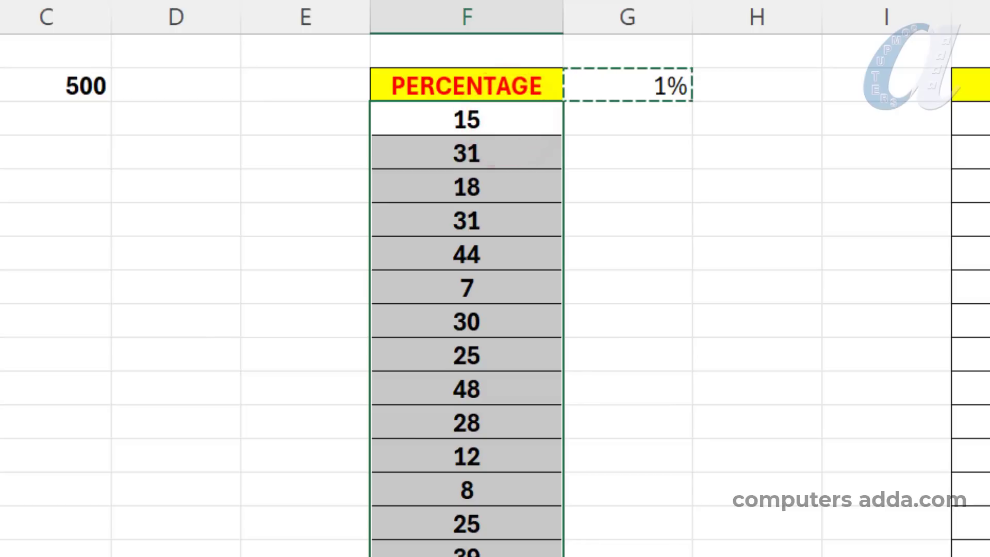
right_click(521, 340)
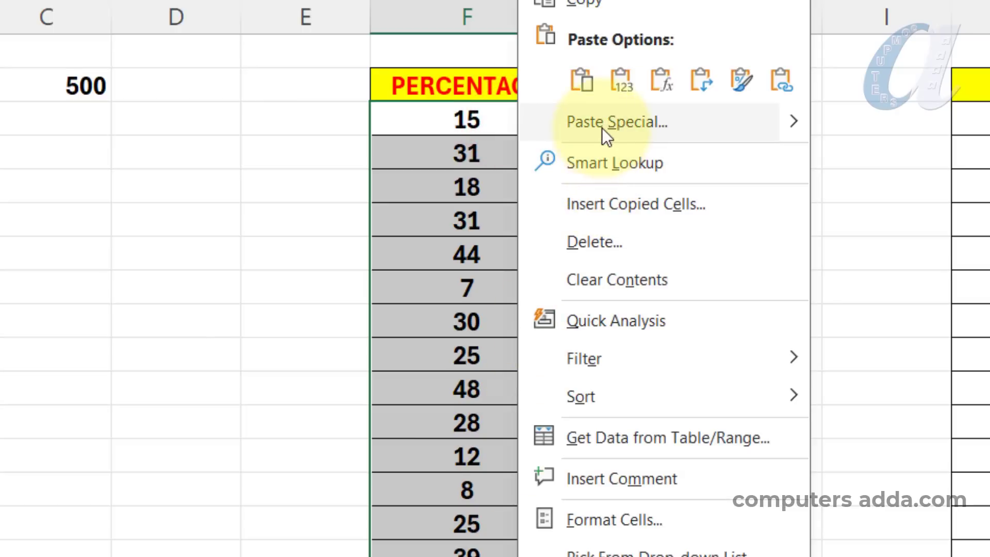
left_click(600, 127)
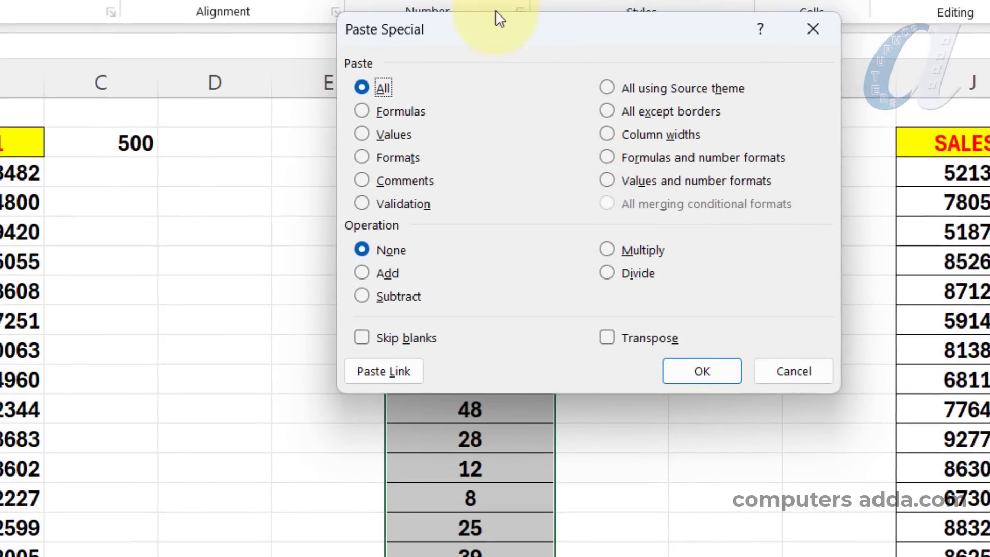
left_click_drag(498, 25, 29, 125)
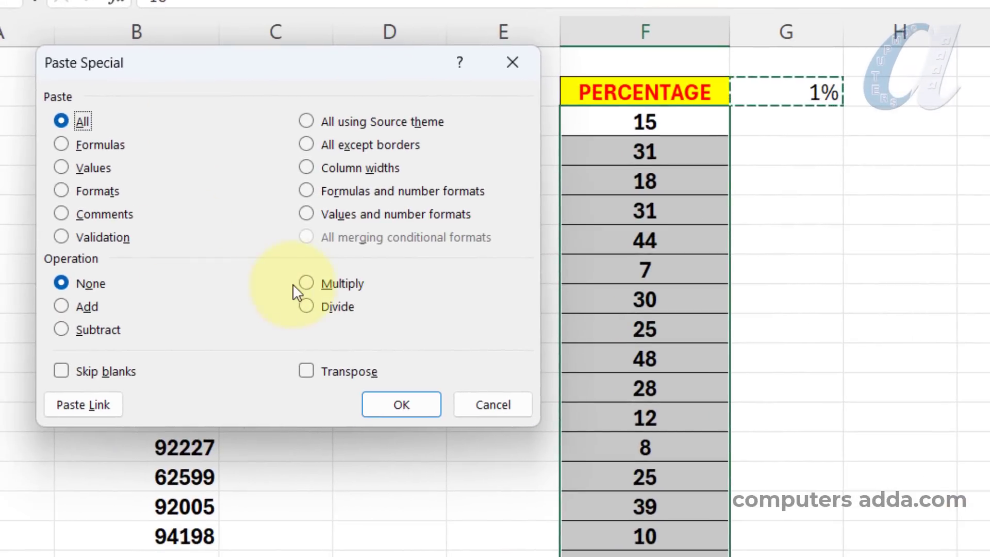
left_click(309, 283)
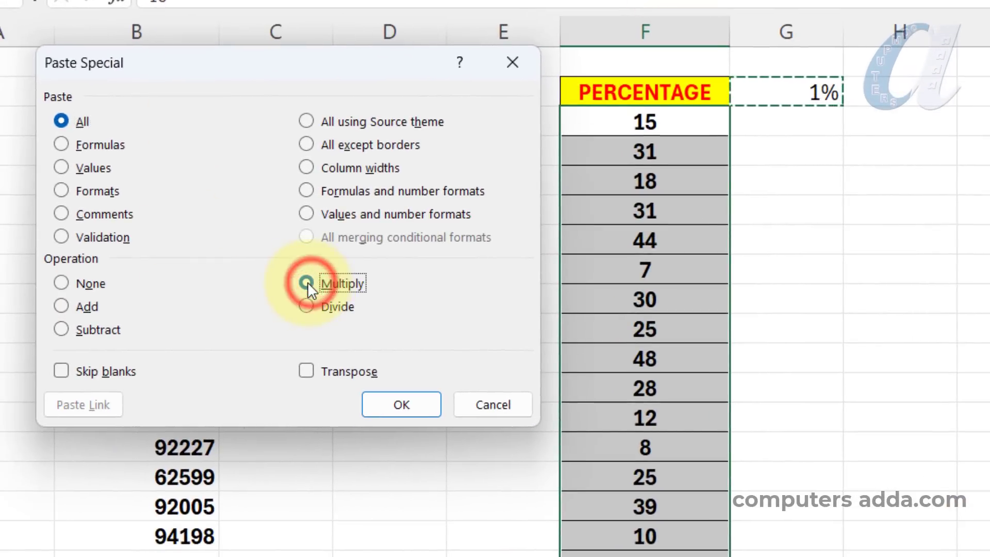
left_click(405, 405)
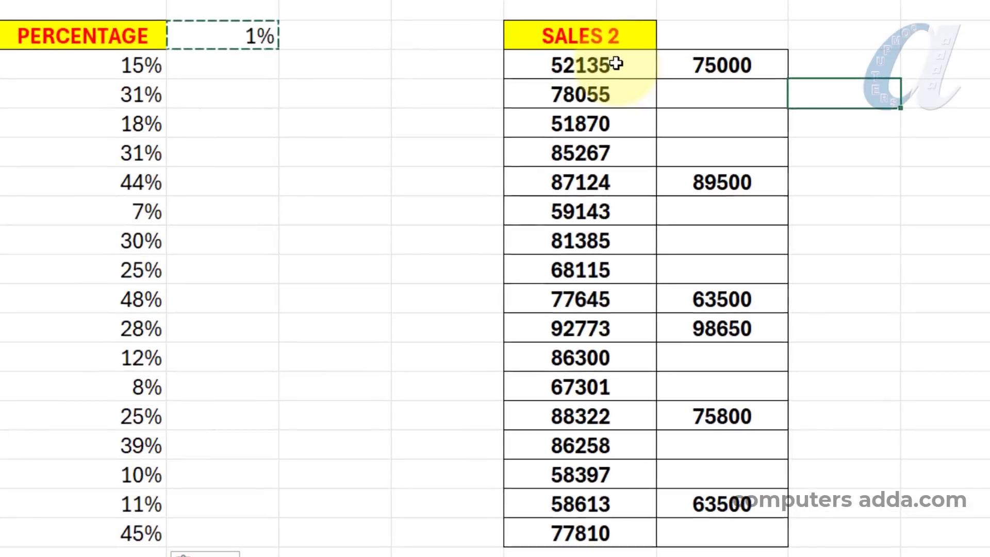
left_click_drag(614, 62, 569, 531)
left_click_drag(762, 65, 704, 531)
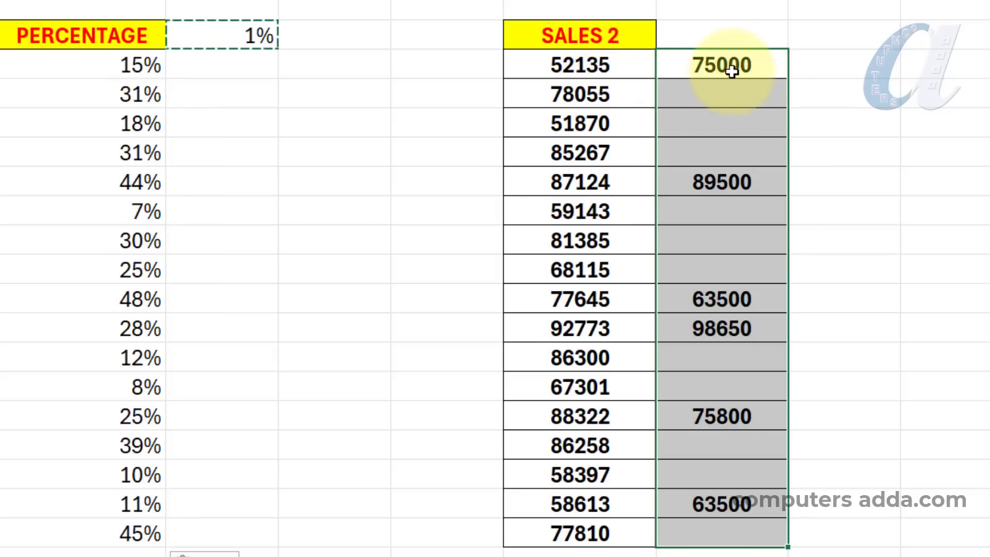
left_click(746, 65)
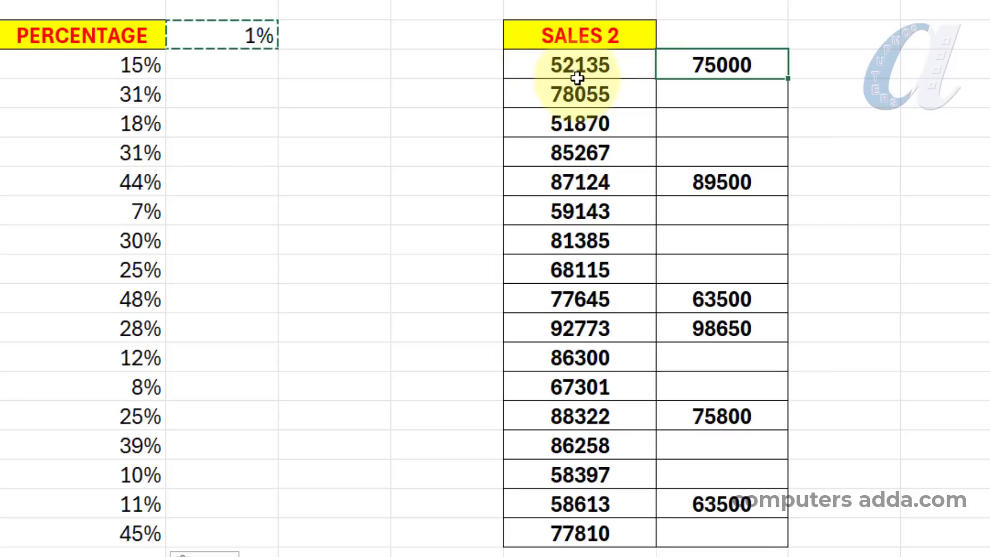
left_click(592, 180)
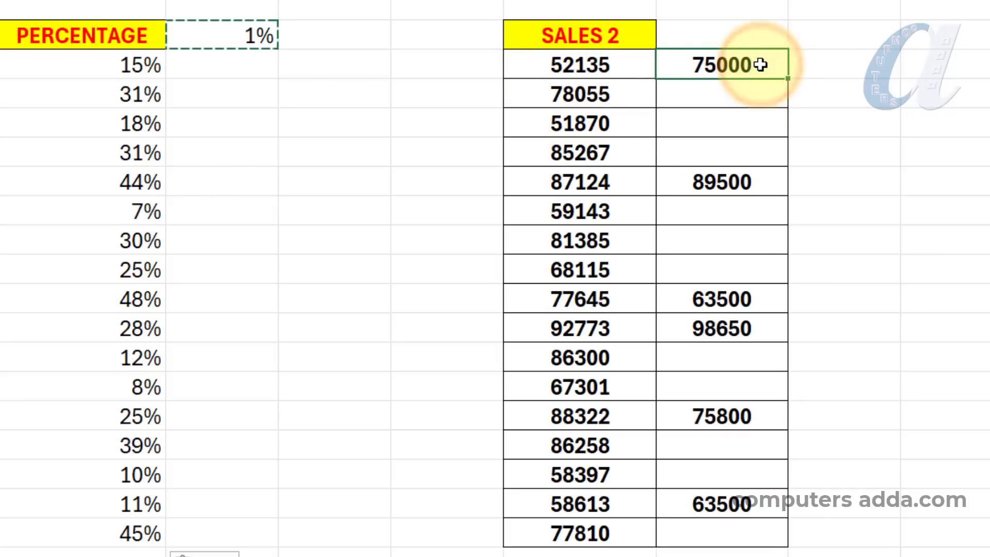
Step: Try updating SALES 2 one cell at a time by pasting 75000 into J3 and 89500 into J7, and undo both pastes
left_click(594, 61)
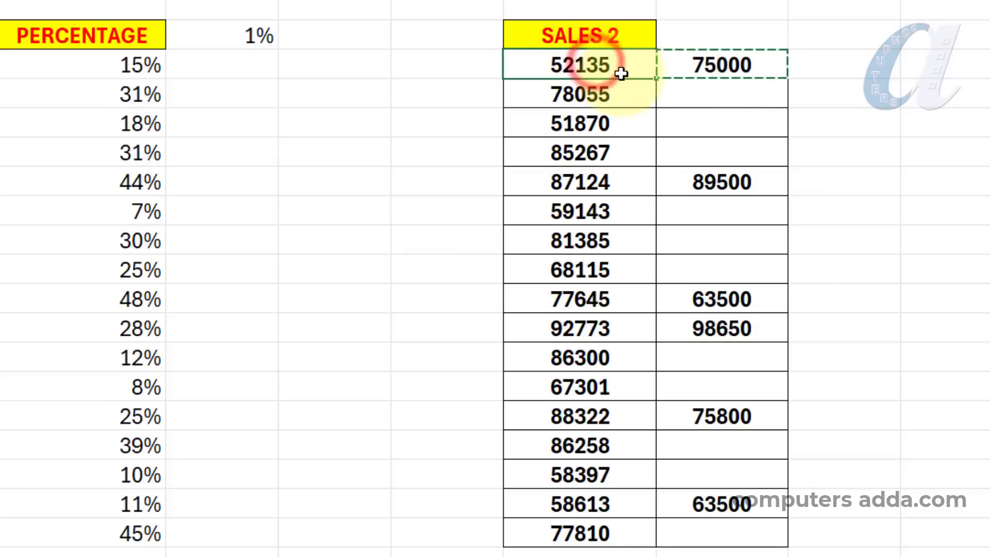
key("ctrl+v")
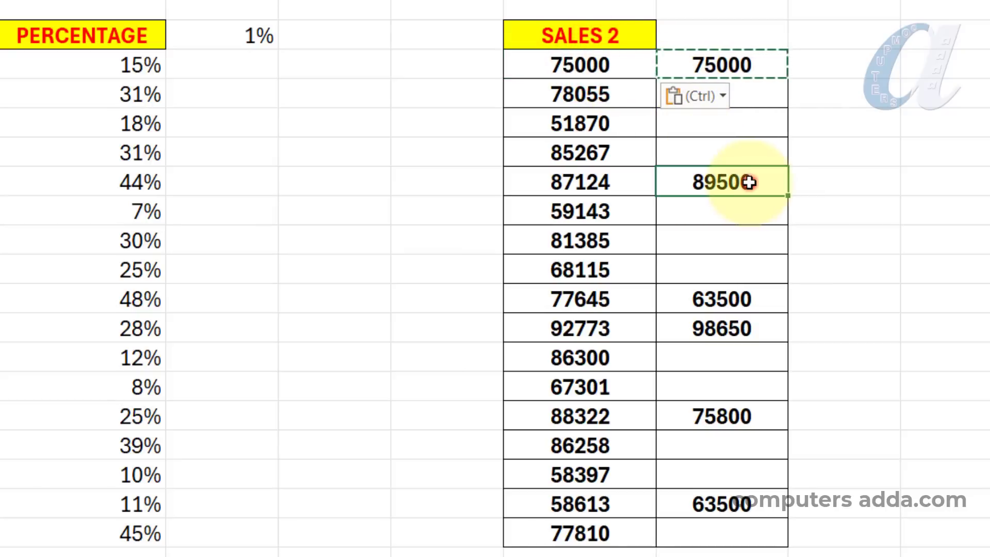
key("ctrl+c")
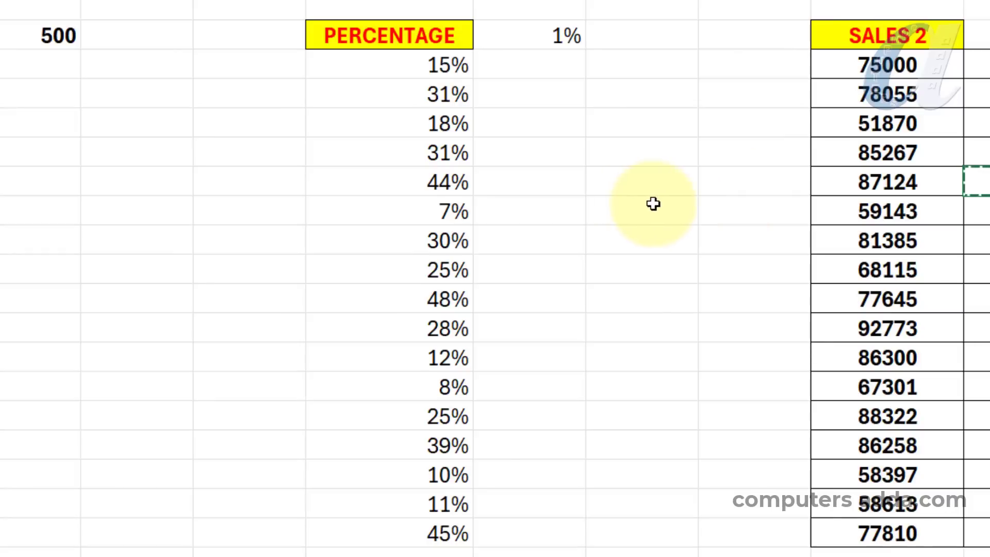
left_click(640, 184)
key("ctrl+v")
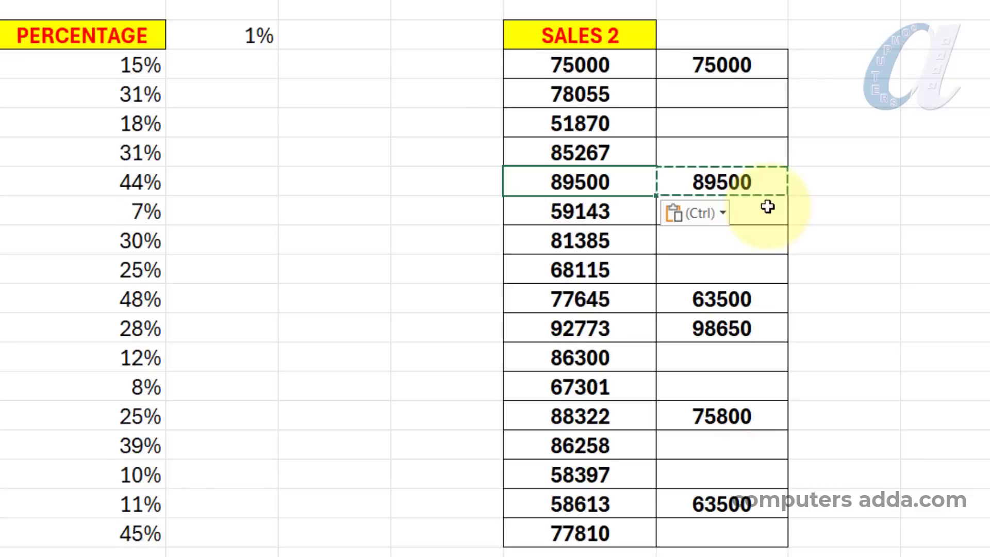
key("ctrl+z")
key("ctrl+z")
Step: Copy the updated values in K3:K19 and paste them over the SALES 2 values in J3:J19 using Paste Special with Skip blanks
left_click_drag(758, 60, 756, 527)
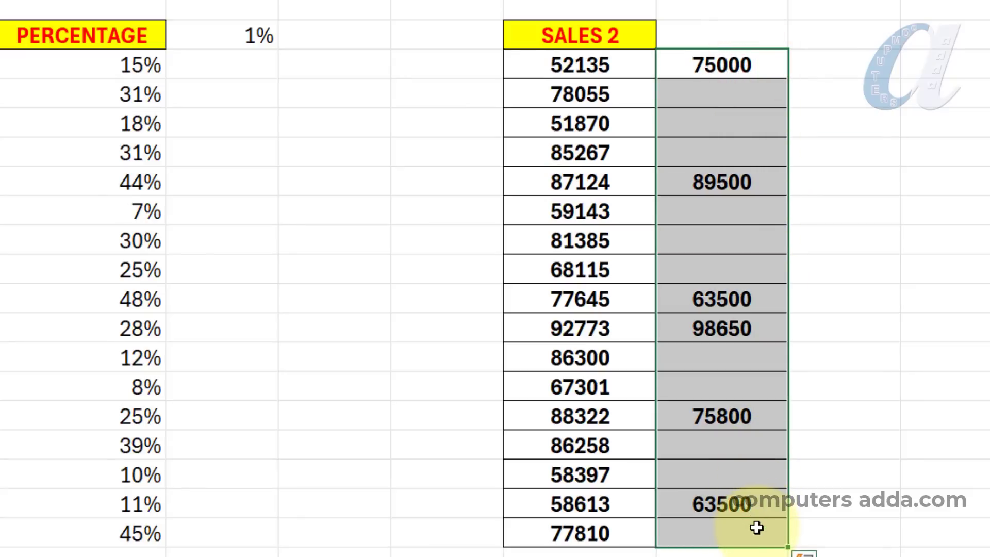
key("ctrl+c")
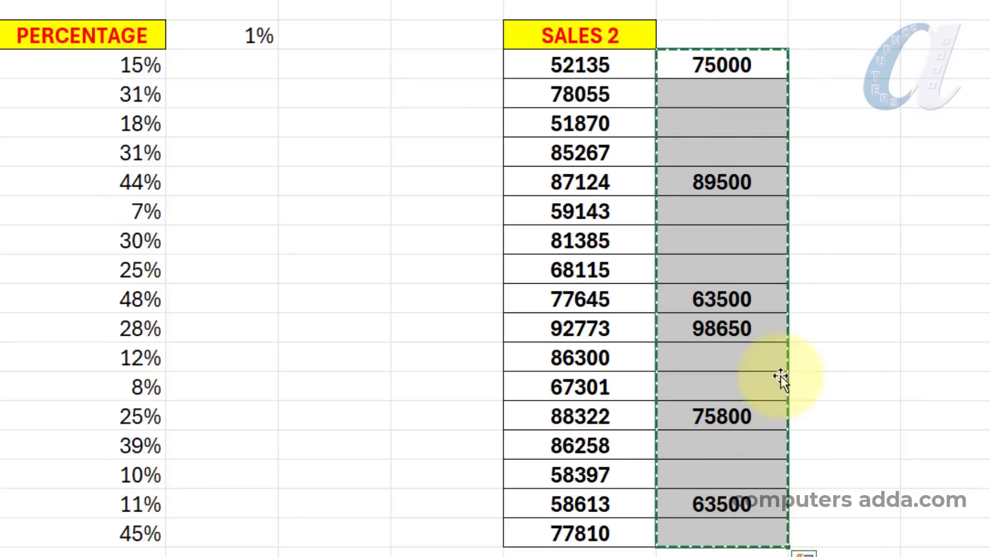
left_click_drag(594, 70, 597, 525)
right_click(593, 527)
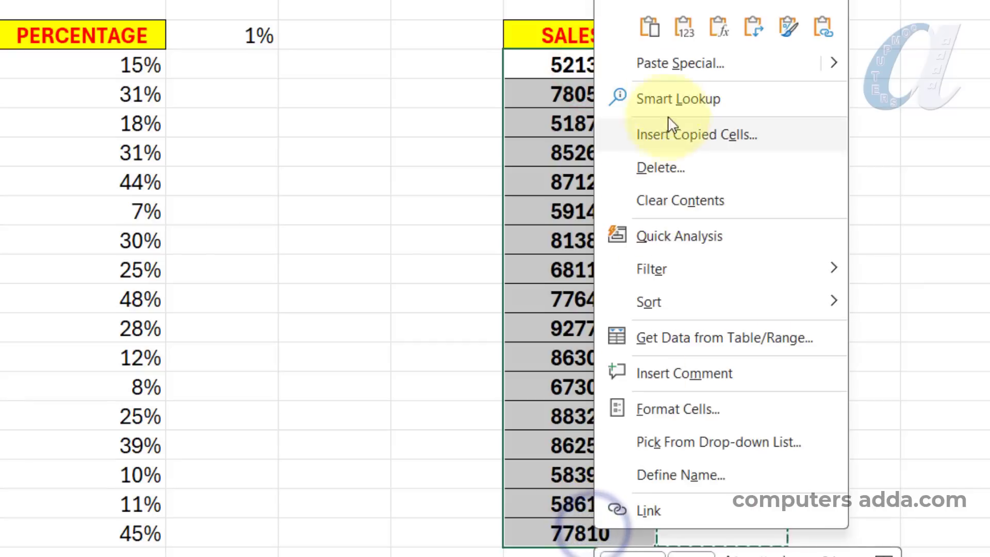
left_click(679, 62)
left_click_drag(579, 1, 137, 69)
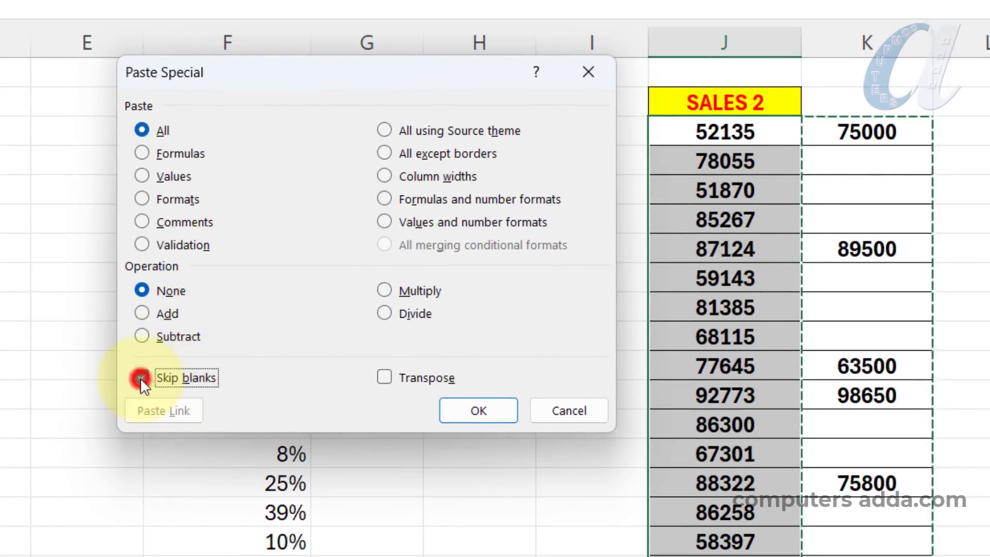
left_click(140, 377)
left_click(464, 410)
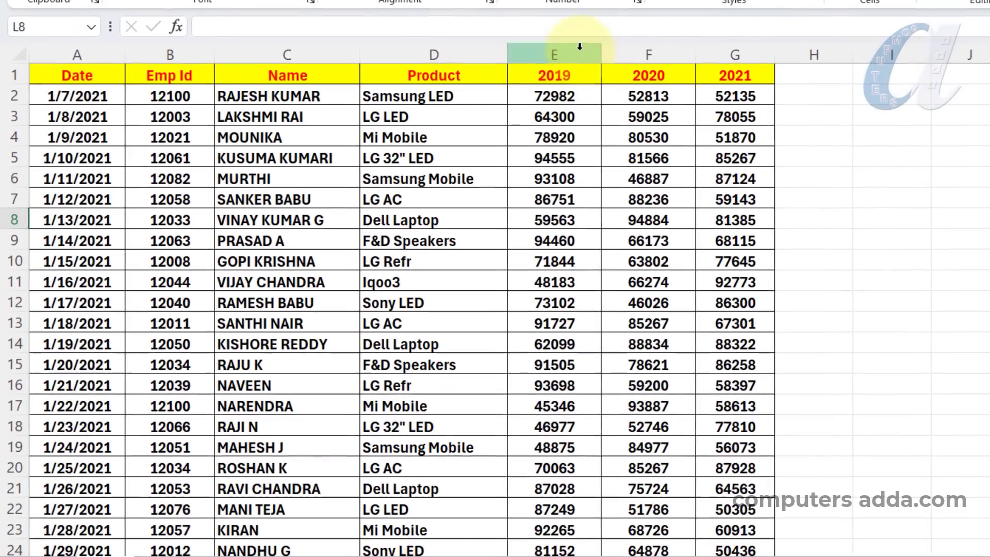
Step: Hide the 2019, 2020 and 2021 columns E:G
left_click_drag(579, 47, 727, 52)
right_click(723, 55)
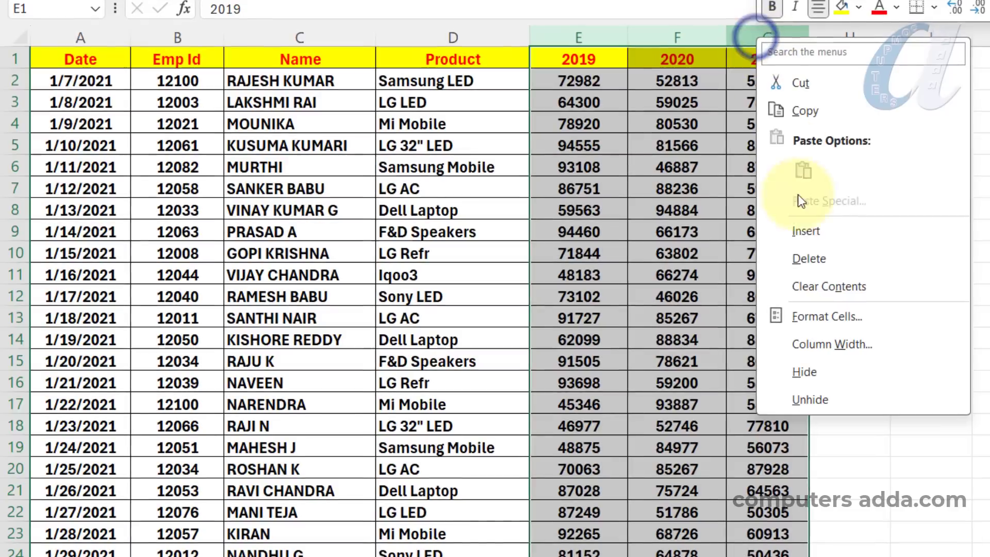
left_click(798, 370)
left_click(974, 294)
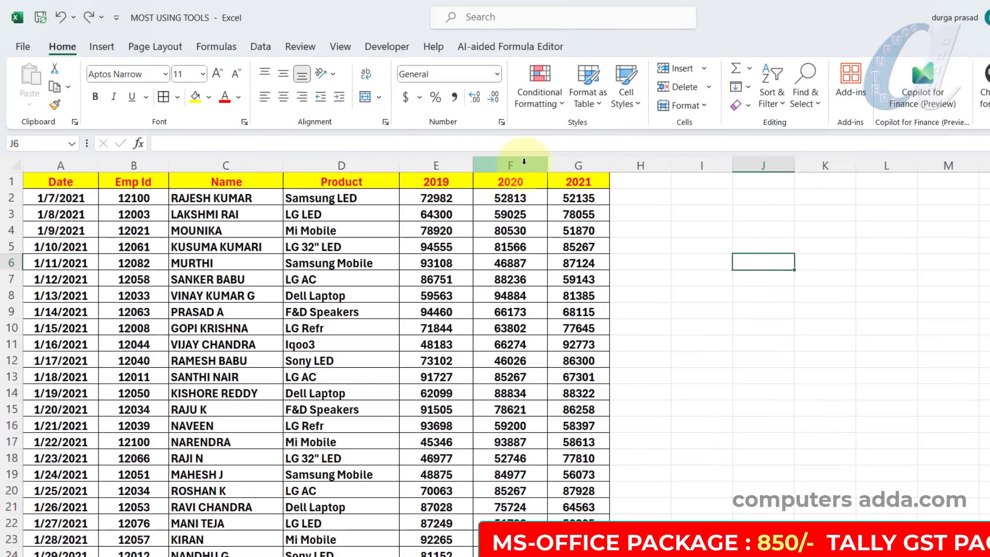
Step: Group the 2019, 2020 and 2021 columns E:G with the Outline Group command
left_click_drag(449, 164, 581, 166)
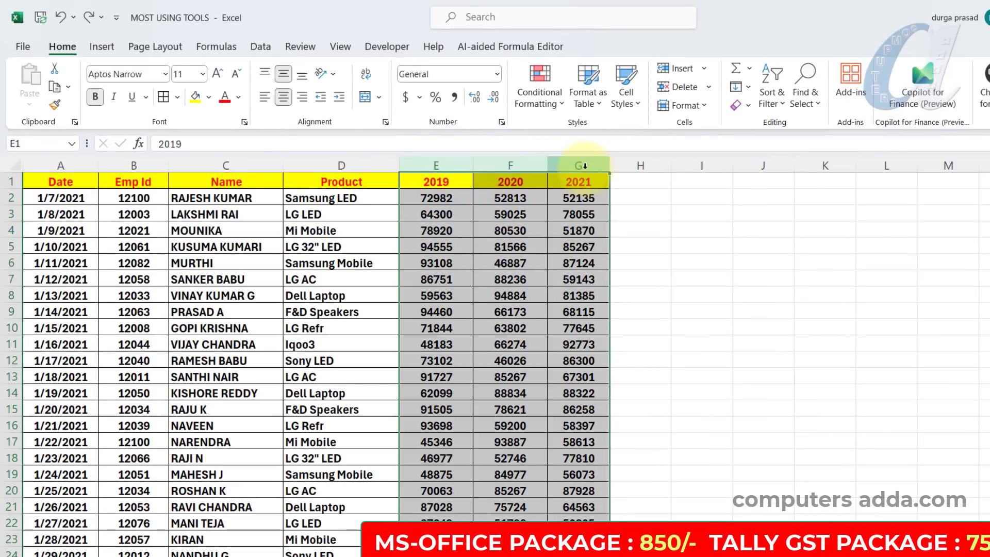
left_click(262, 50)
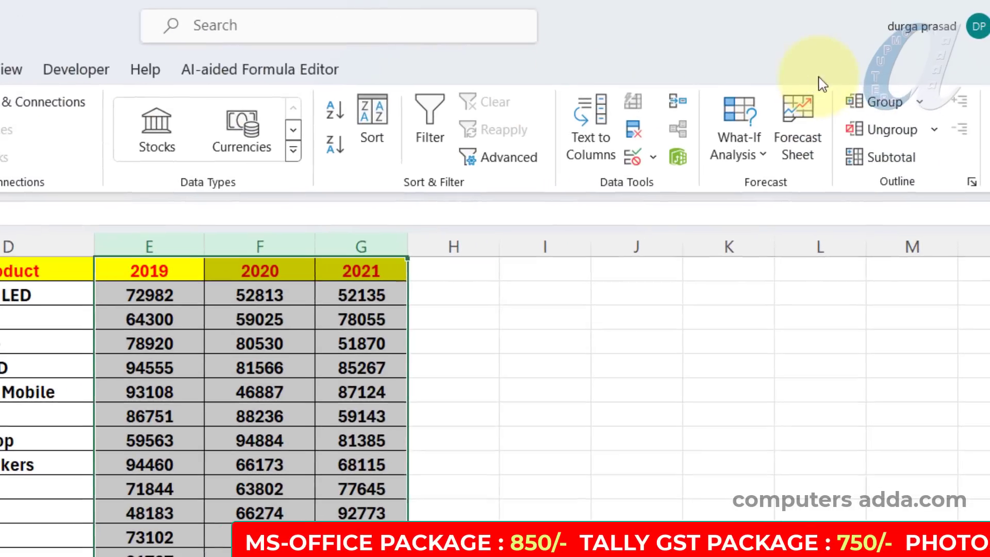
left_click(923, 69)
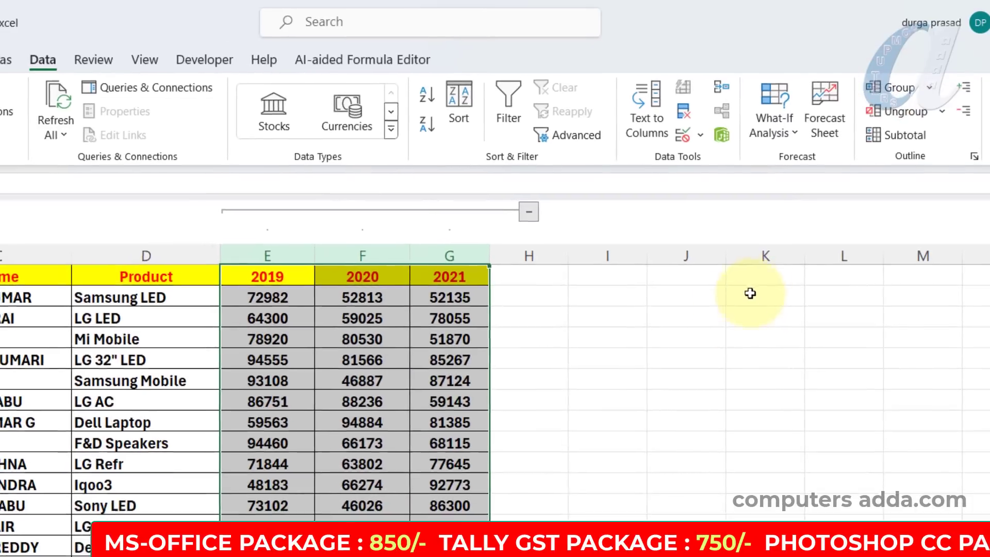
left_click(635, 395)
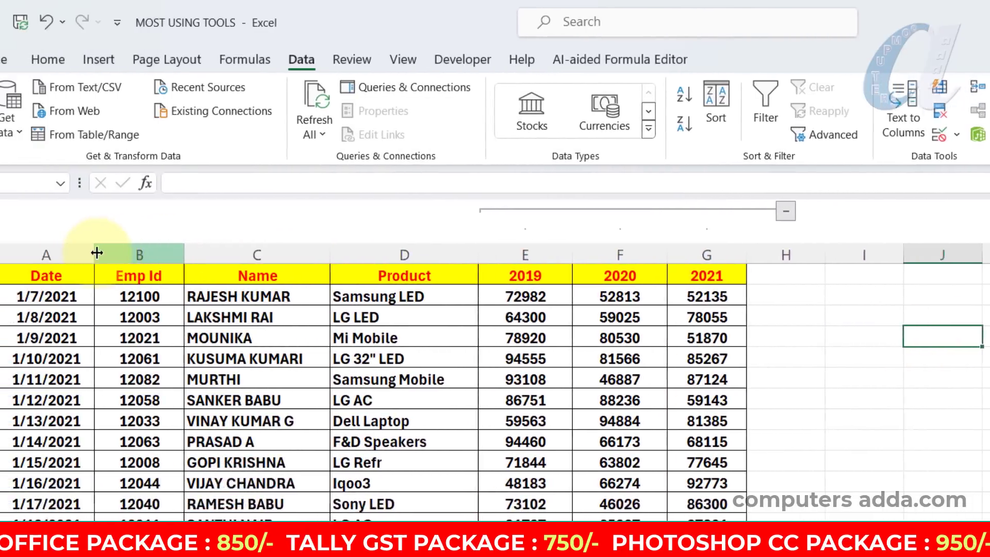
Step: Group the Date and Emp Id columns A:B, and collapse and re-expand all column groups using the outline levels
left_click(85, 252)
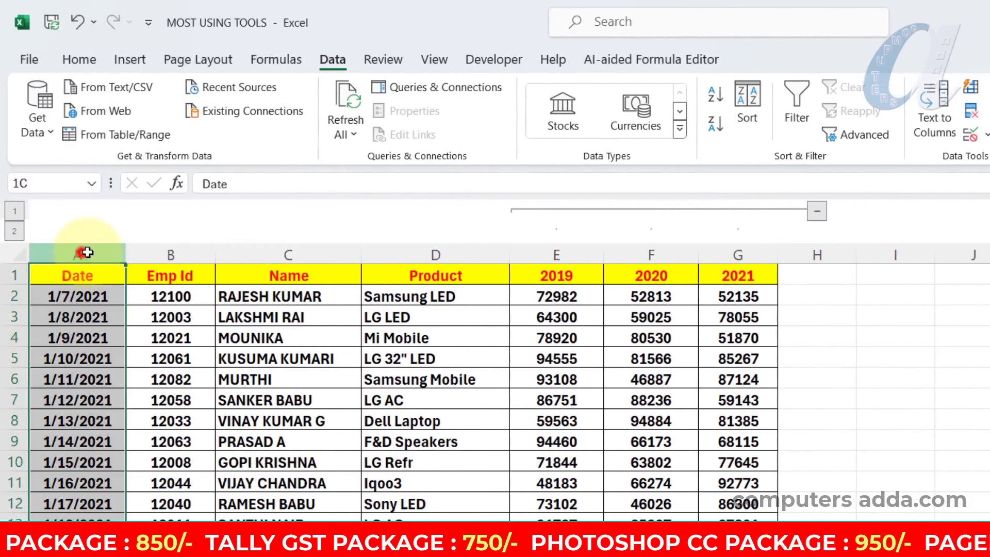
left_click_drag(85, 252, 150, 252)
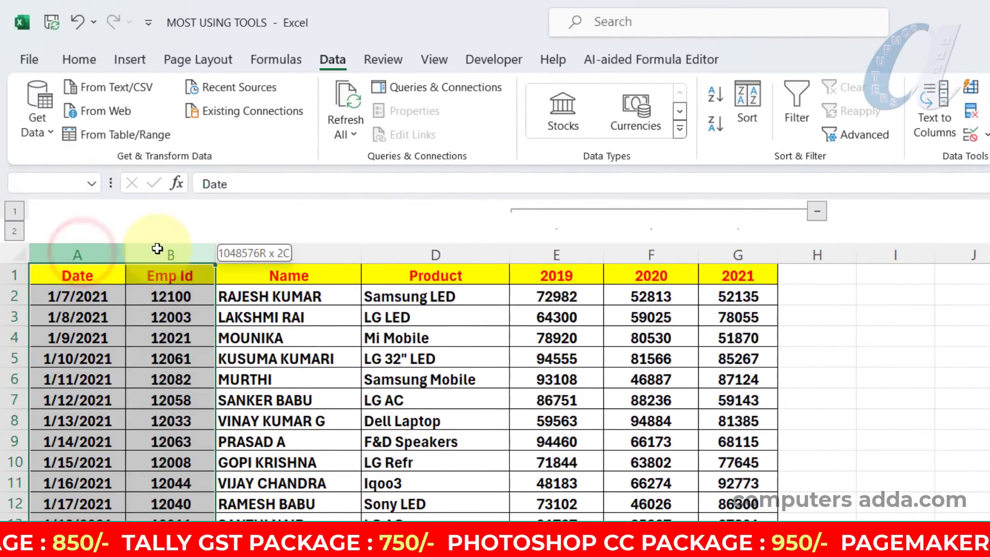
left_click(853, 96)
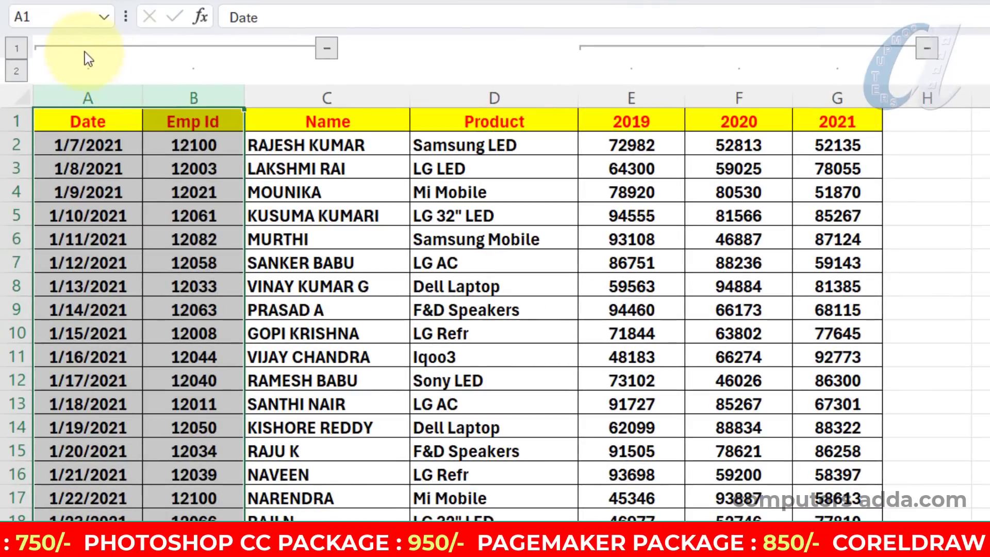
left_click(17, 49)
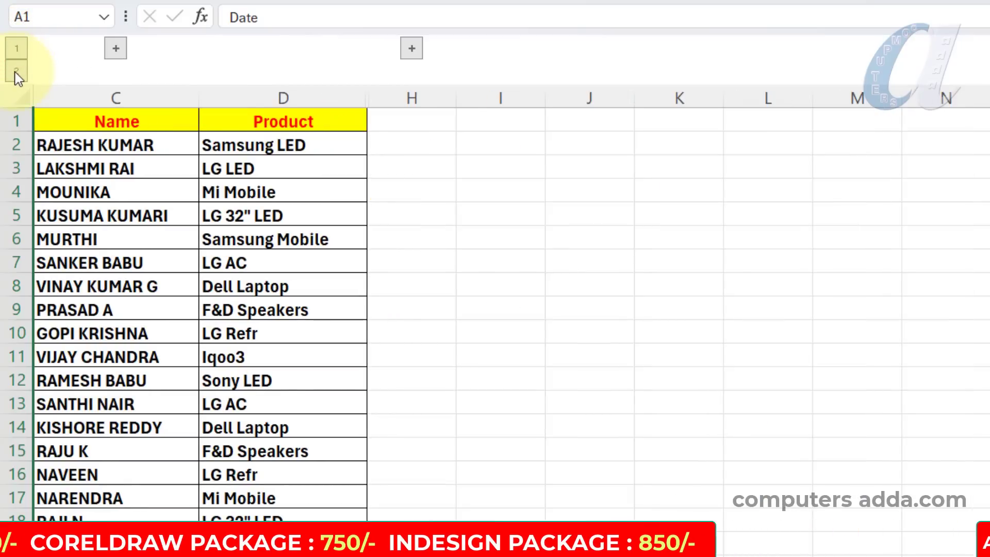
left_click(16, 72)
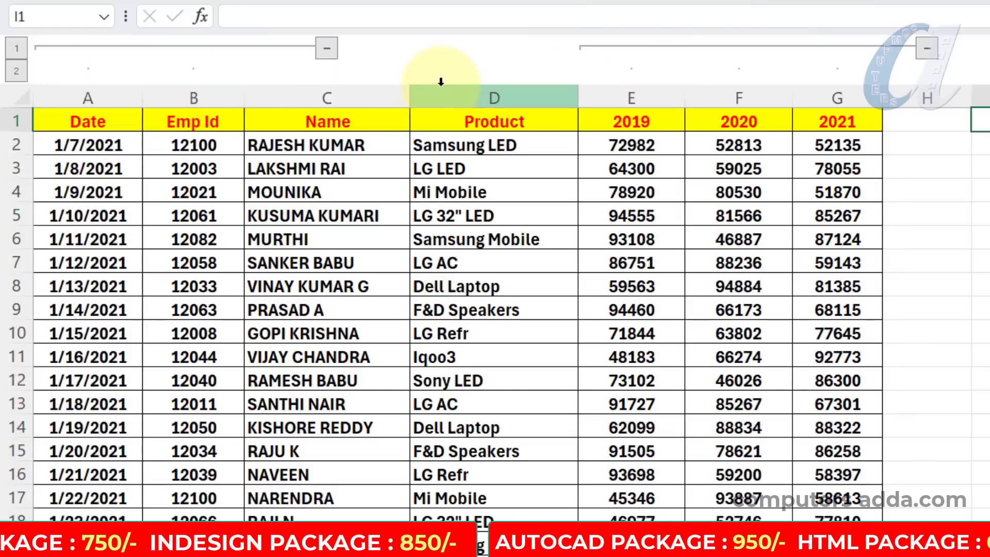
Step: Ungroup the year columns E:G and the Date and Emp Id columns A:B
left_click(629, 98)
left_click_drag(654, 98, 835, 93)
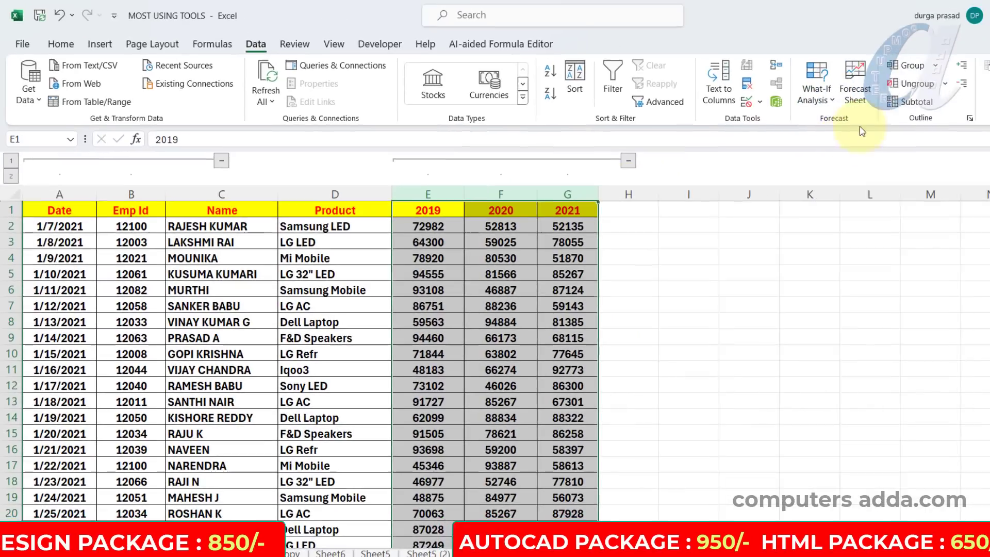
left_click_drag(59, 195, 129, 192)
left_click(907, 84)
left_click(805, 256)
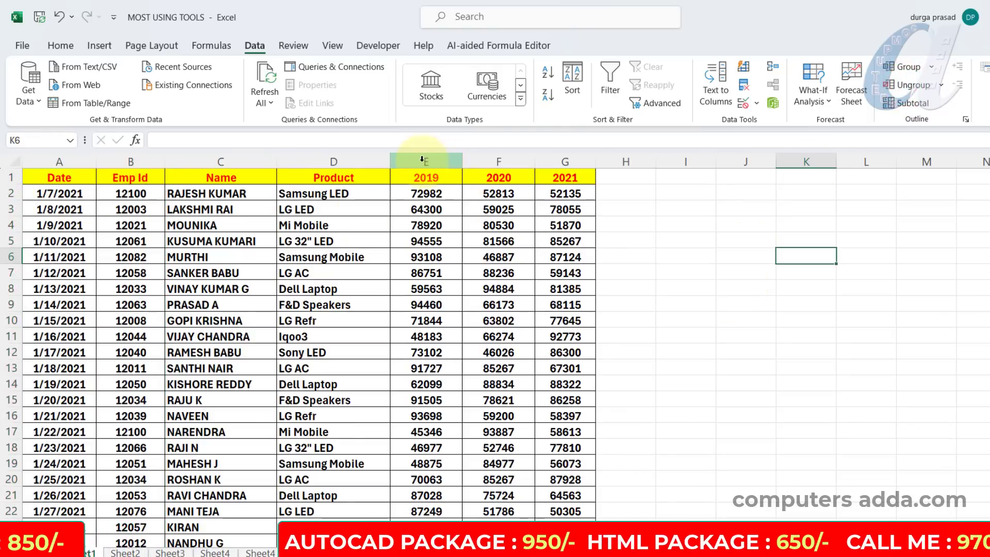
Step: Build nested column groups by grouping columns E:G, D:G and C:G one after another
left_click_drag(421, 159, 588, 156)
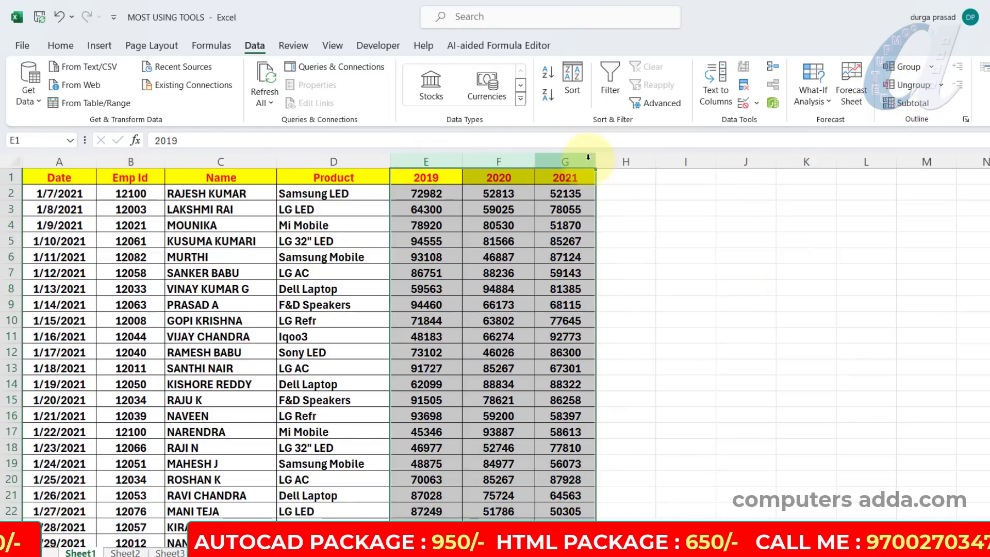
left_click(917, 69)
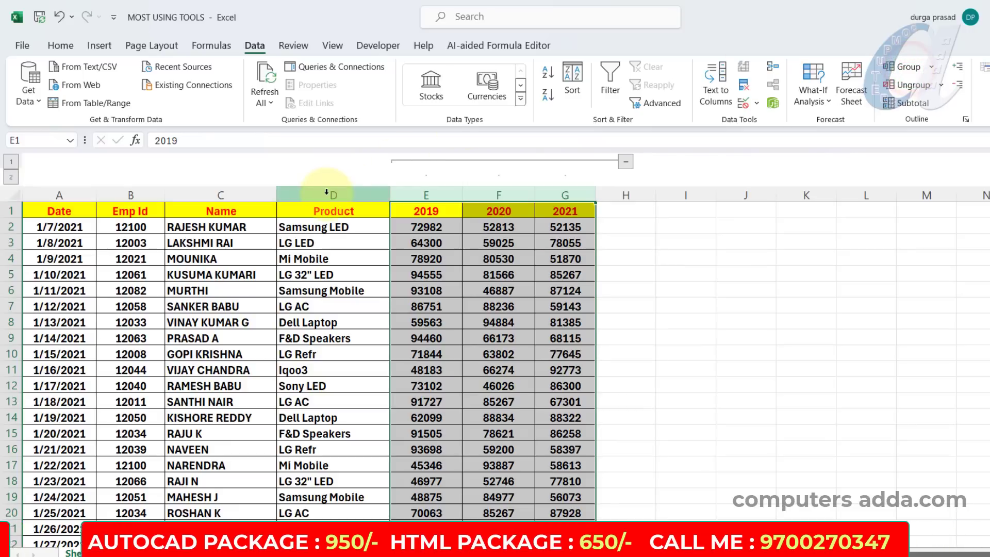
left_click_drag(327, 193, 560, 192)
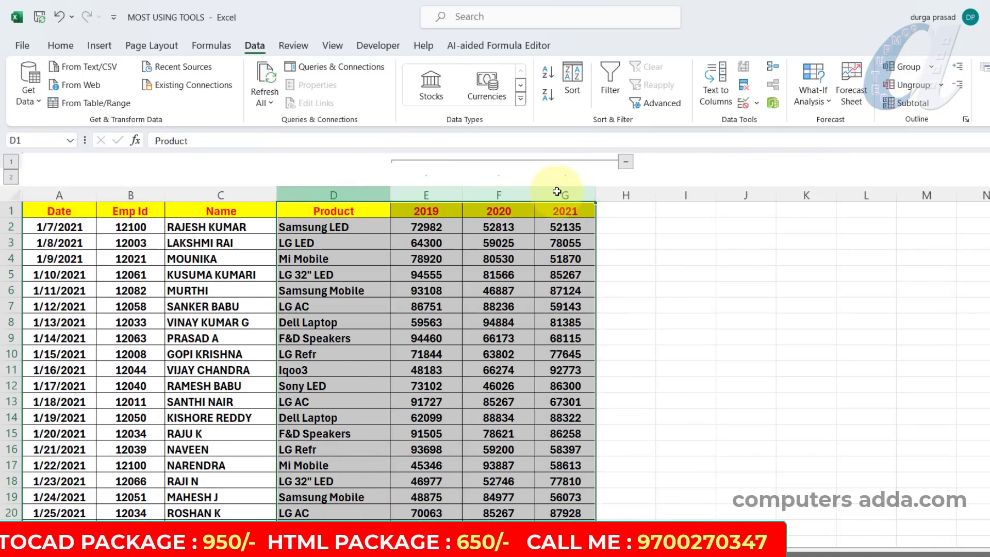
left_click(909, 70)
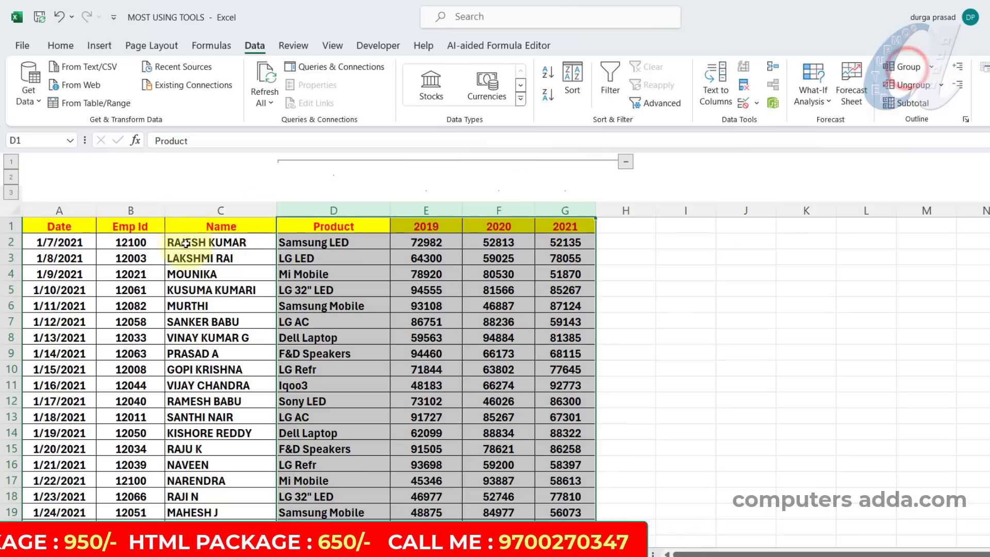
left_click_drag(200, 208, 567, 209)
left_click(909, 69)
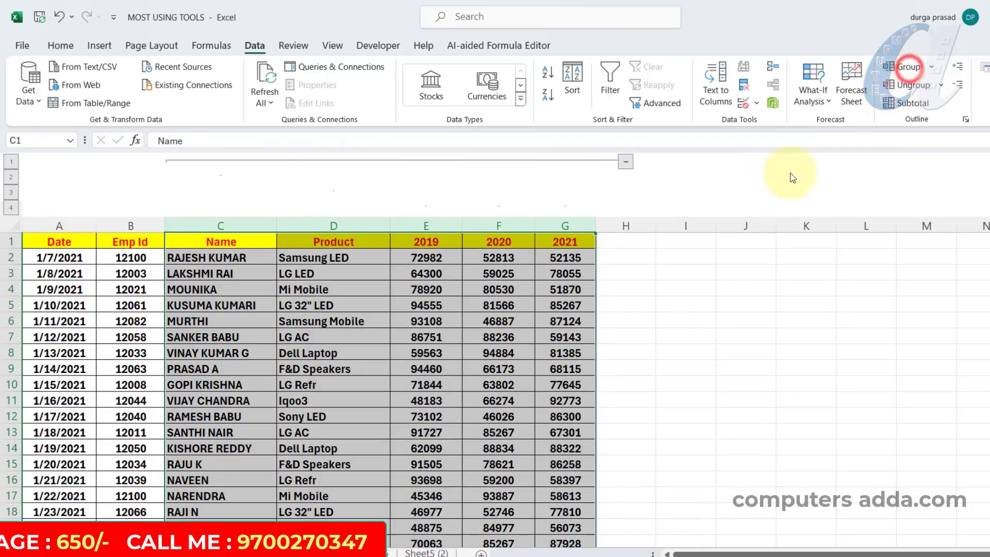
left_click(745, 289)
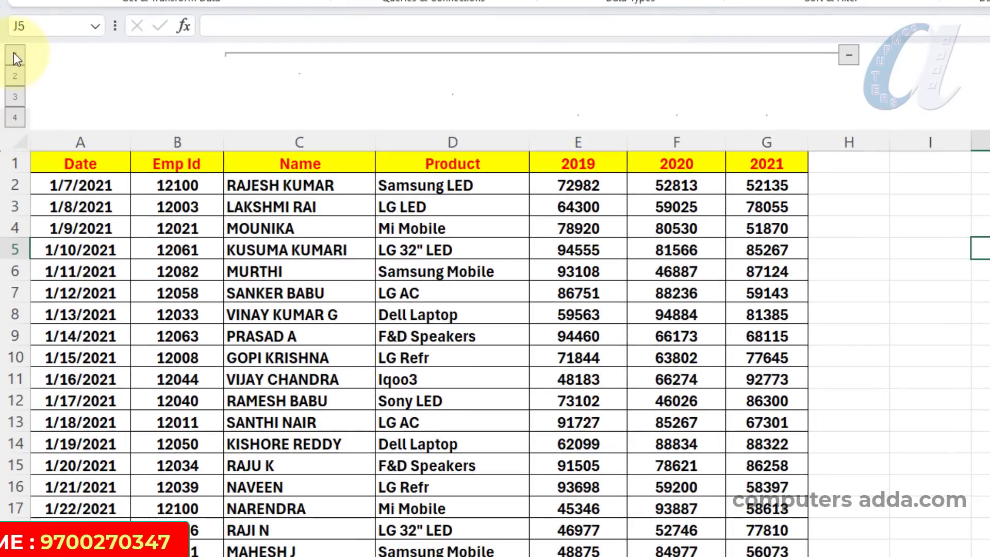
Step: Step twice through outline levels 1 to 4 to examine which columns each level of the nested groups shows
left_click(15, 56)
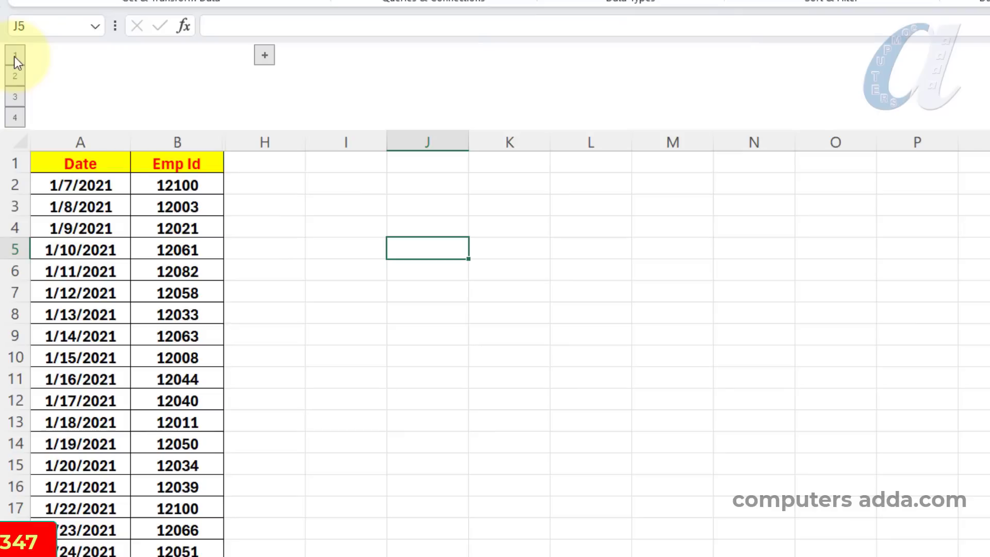
left_click(14, 77)
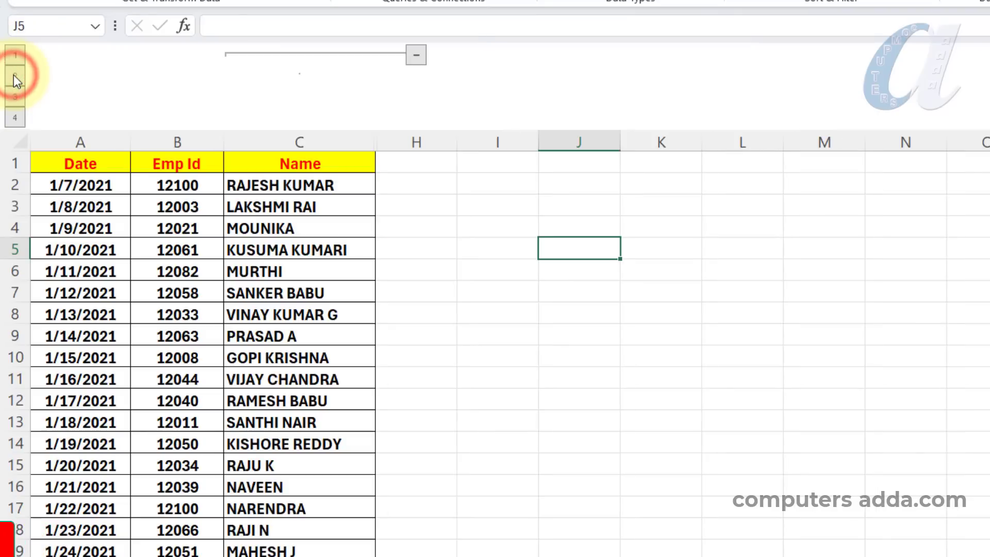
left_click(14, 97)
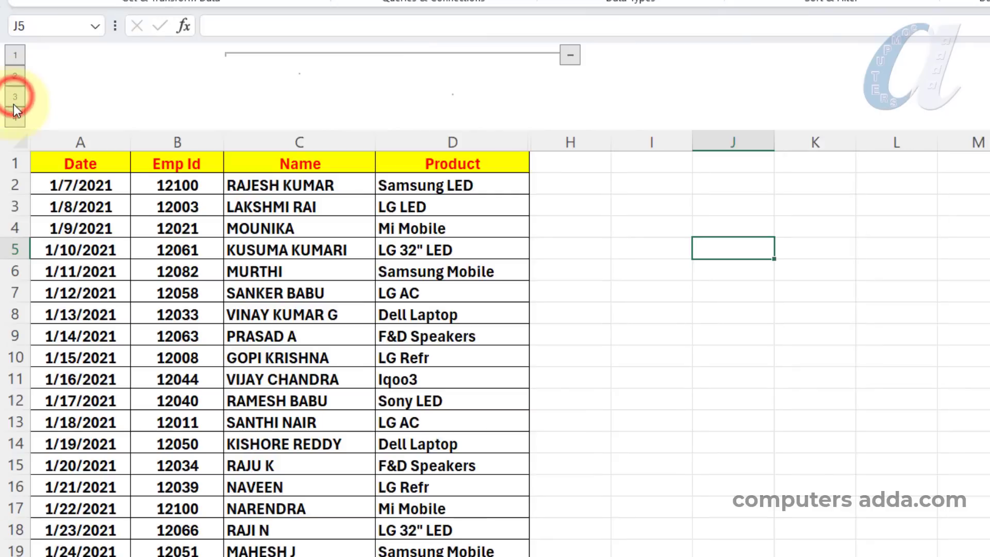
left_click(14, 118)
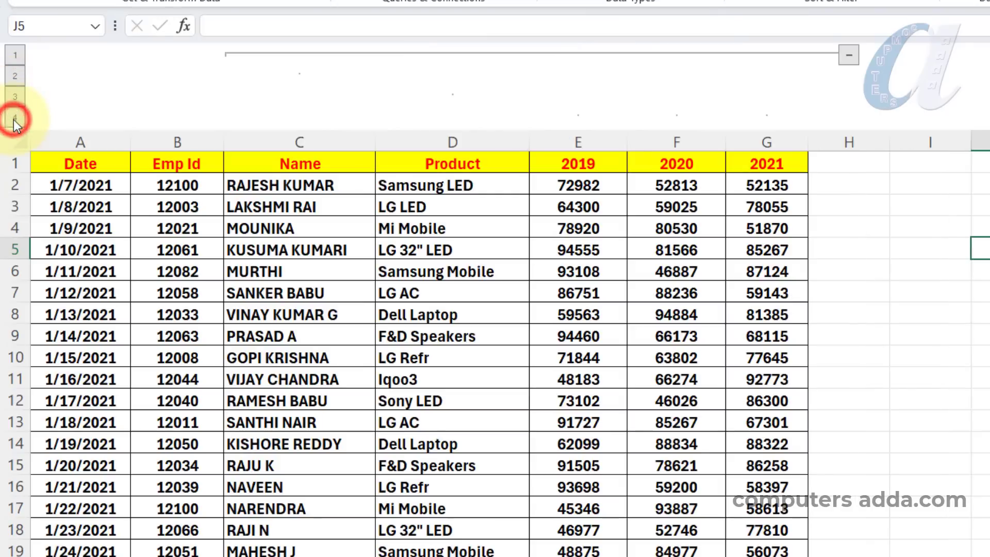
left_click(15, 54)
left_click(15, 74)
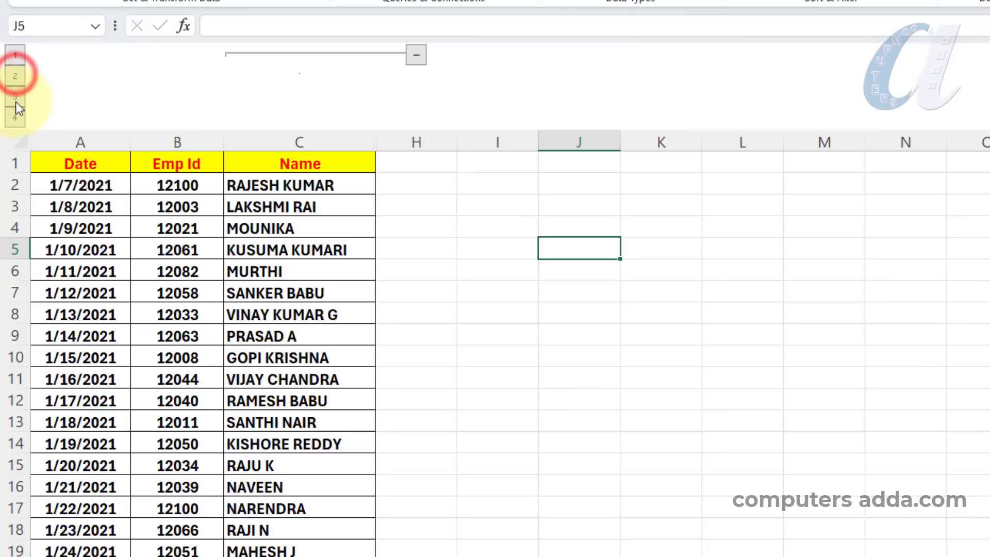
left_click(14, 97)
left_click(15, 117)
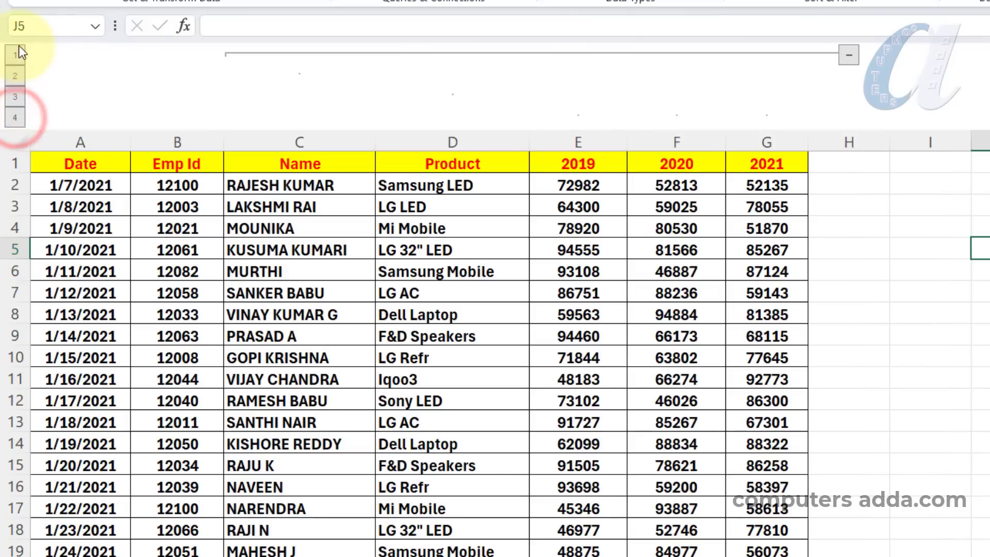
Step: Ungroup columns C:G until every nested grouping level is removed
left_click_drag(279, 142, 768, 135)
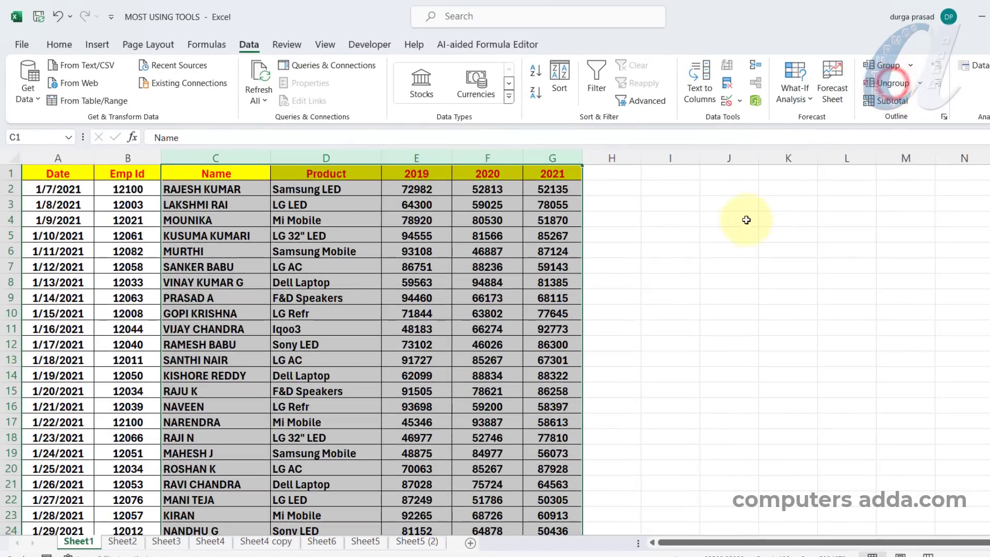
left_click(746, 219)
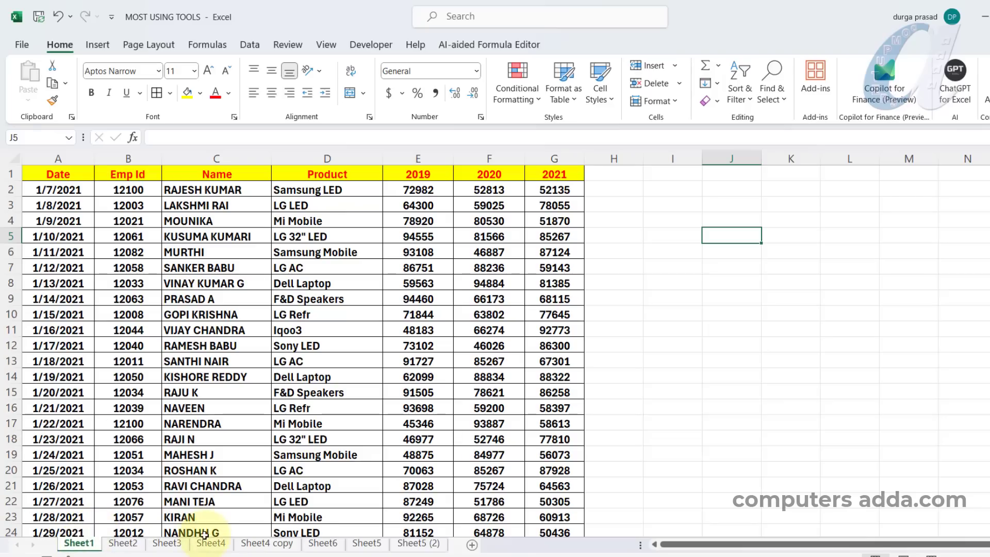
Step: Open the SALES REPORT on Sheet3 and show the clipboard history, browsing down to the copied emoji items
left_click(168, 543)
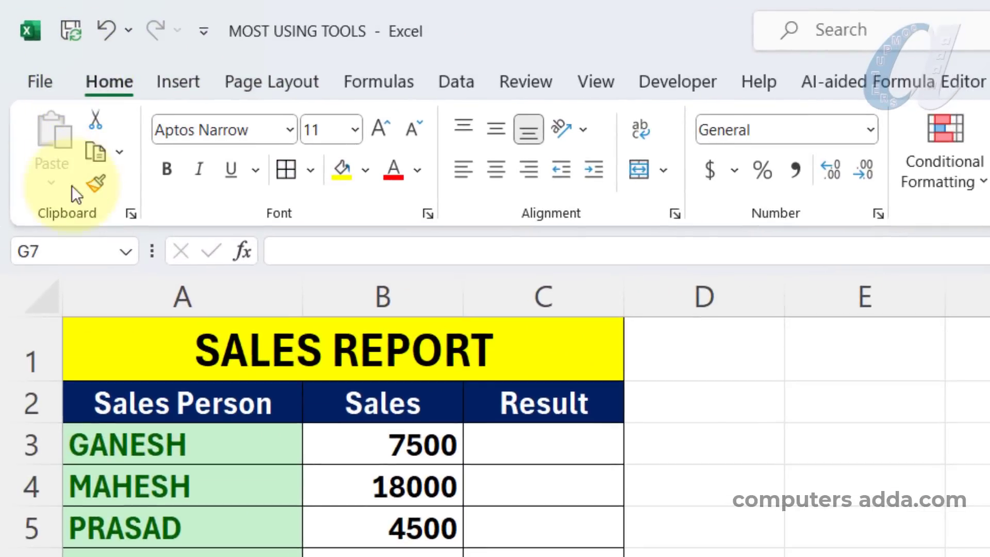
left_click(132, 214)
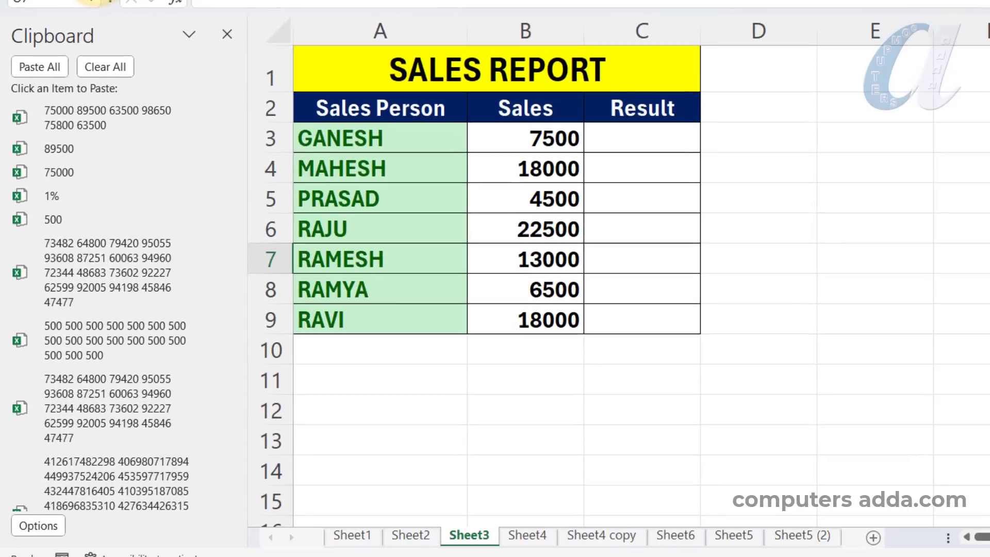
scroll(122, 119, "down", 5)
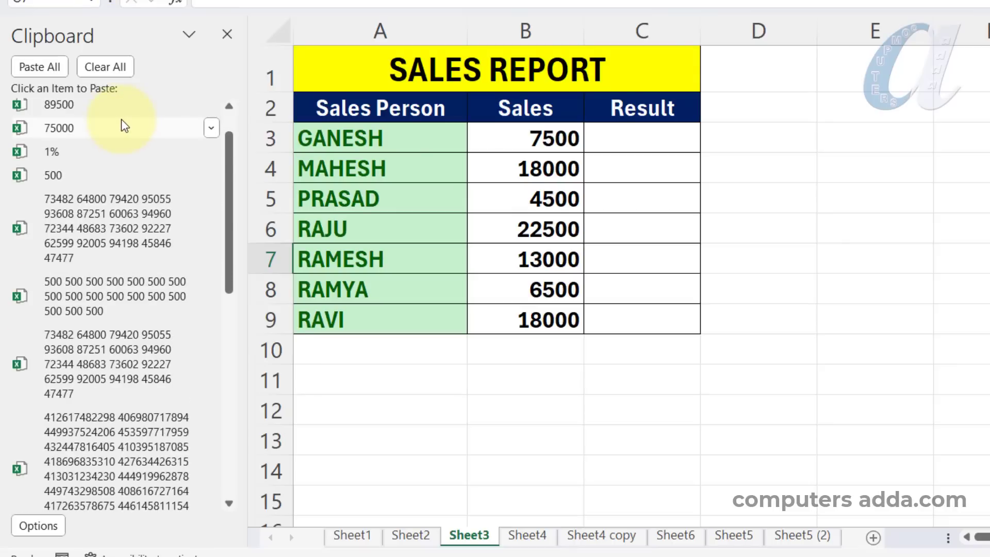
scroll(122, 124, "down", 6)
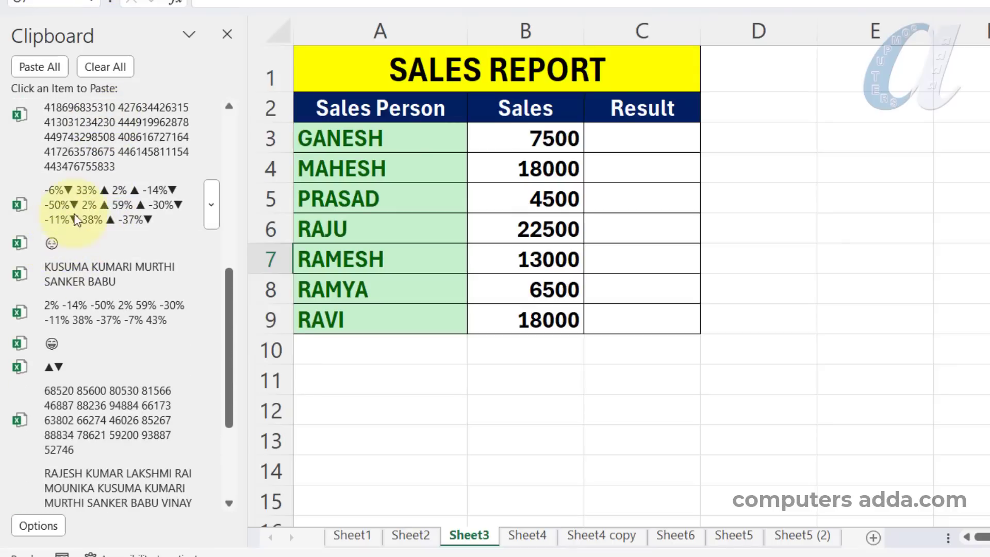
scroll(104, 206, "down", 3)
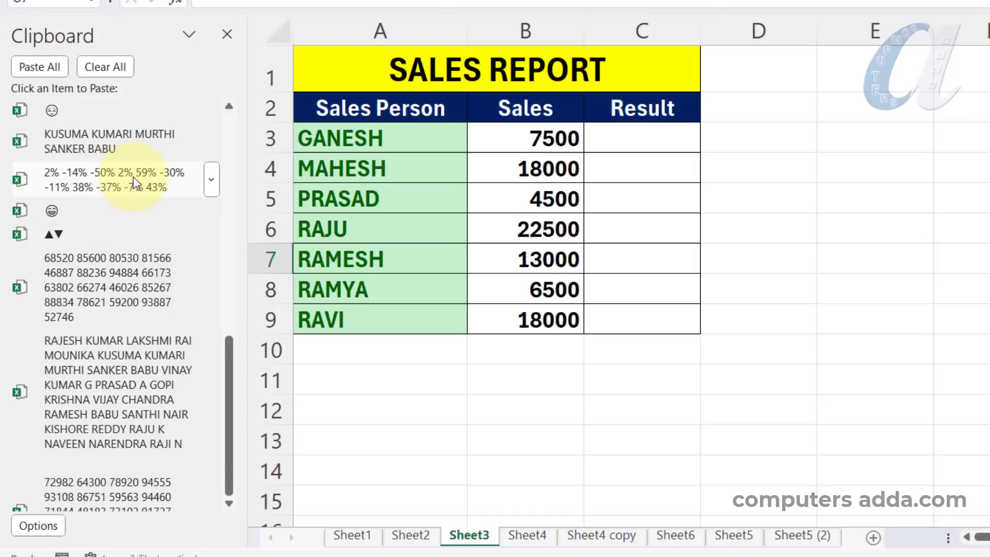
Step: Paste the stored sad emoji into C3 and the grinning emoji into C4, then the stored number list starting with 68520 into F2
left_click(945, 140)
left_click(642, 138)
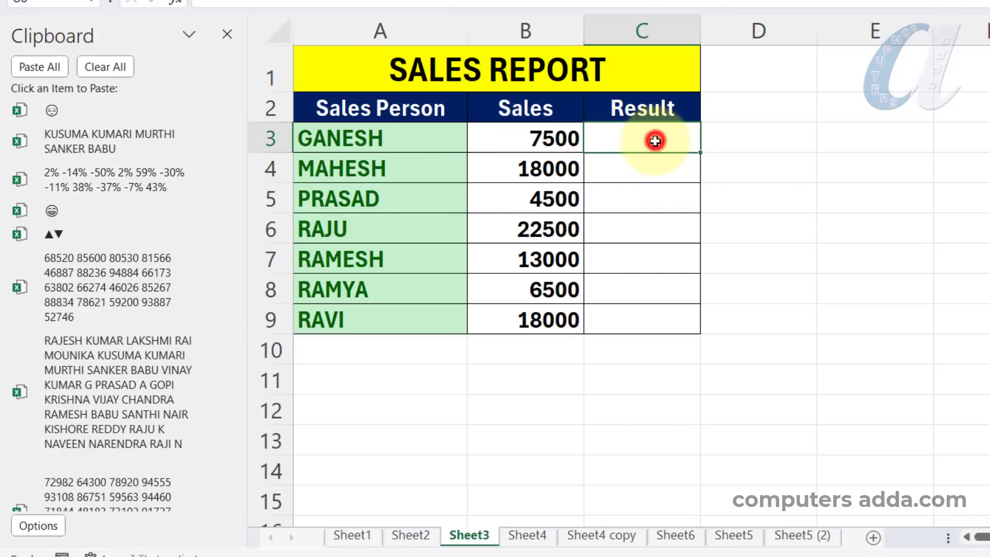
left_click(54, 112)
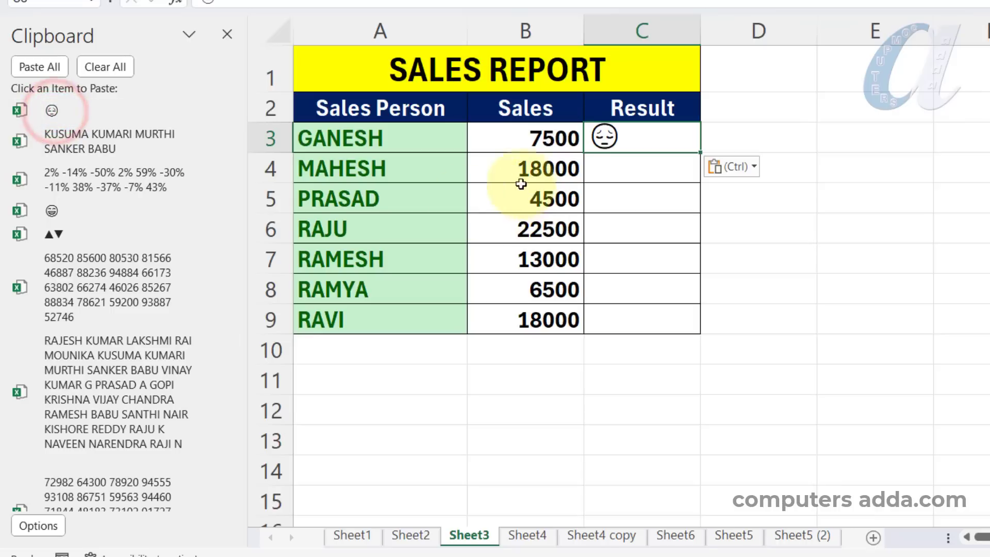
left_click(621, 168)
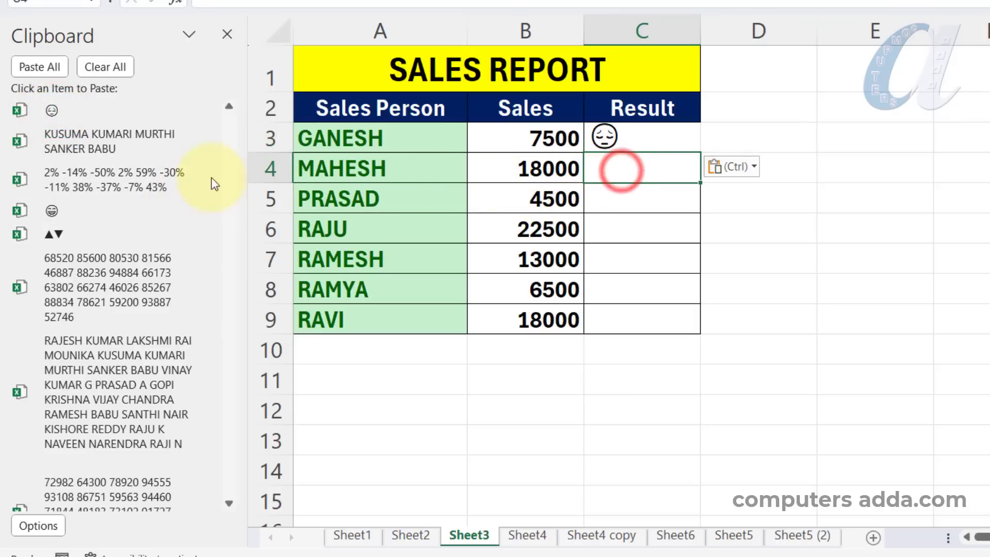
left_click(65, 210)
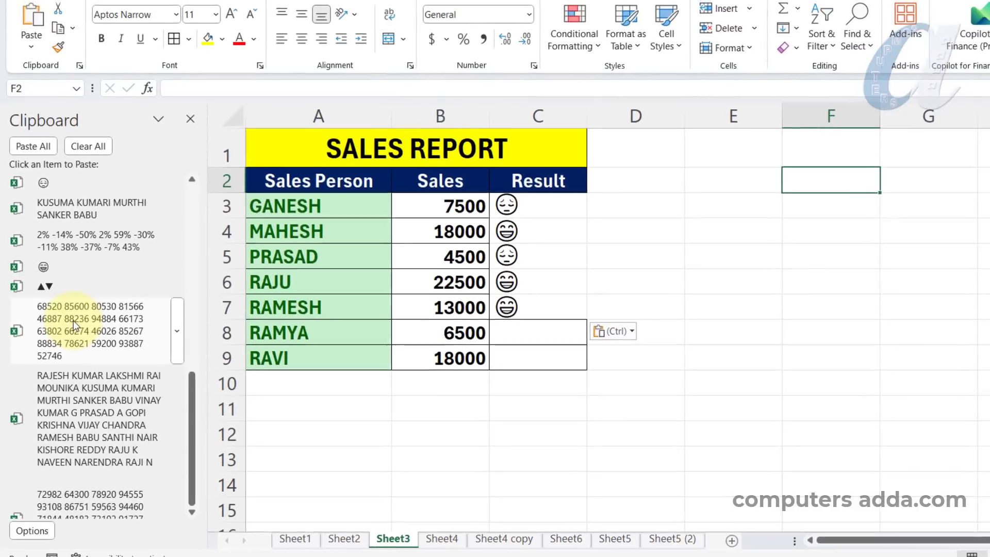
left_click(86, 275)
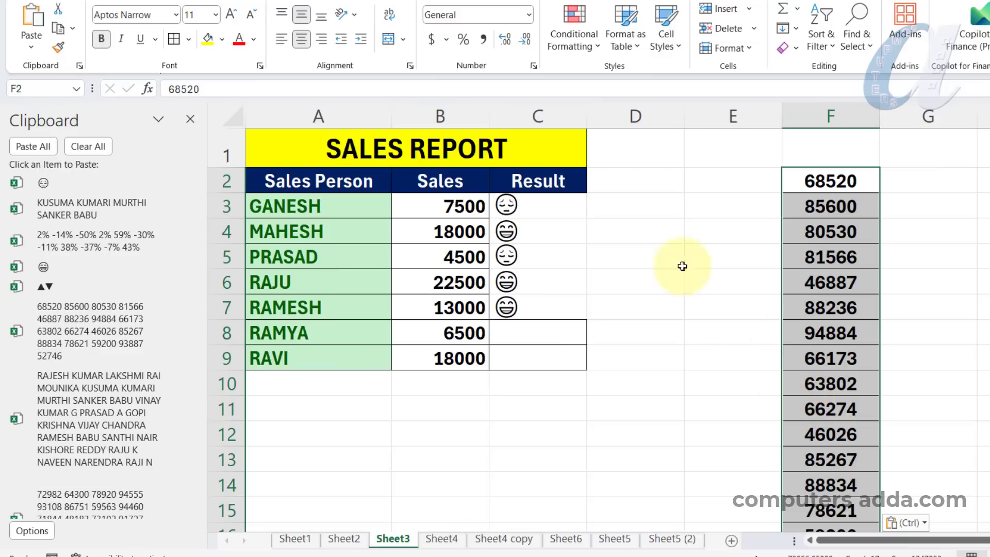
scroll(160, 325, "up", 10)
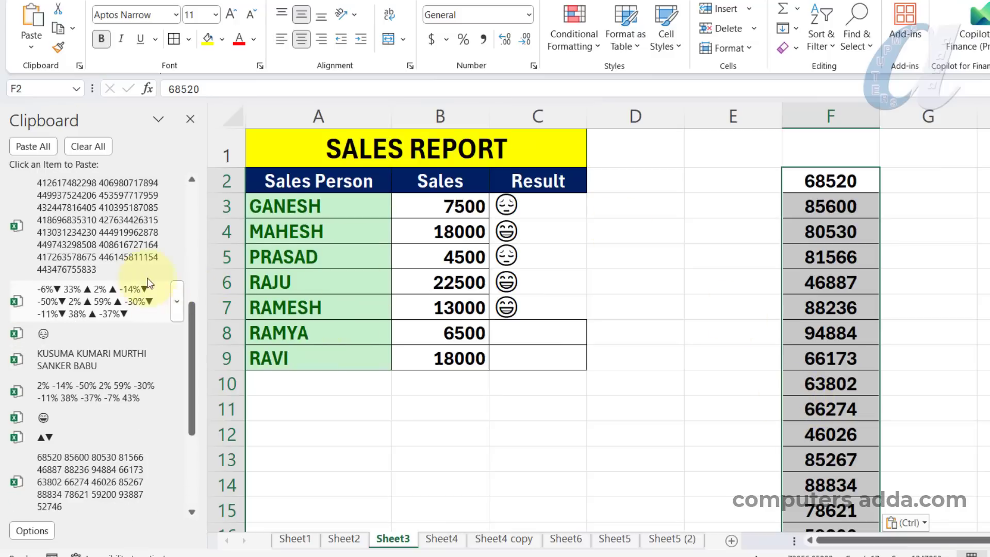
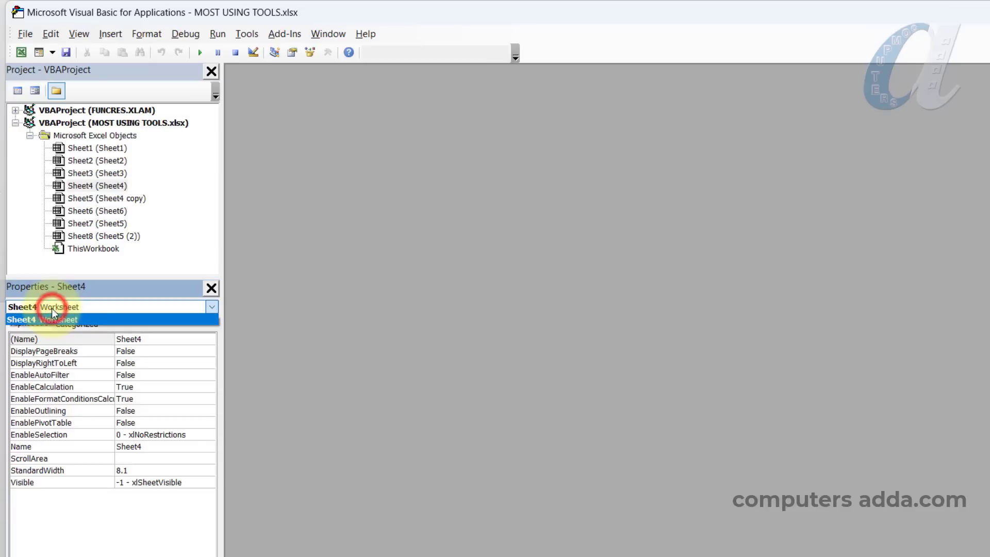
Step: Set Sheet4's Visible property to 2 - xlSheetVeryHidden in the VBA editor and check the sheet commands of Sheet4 copy in the workbook
left_click(133, 322)
left_click(26, 482)
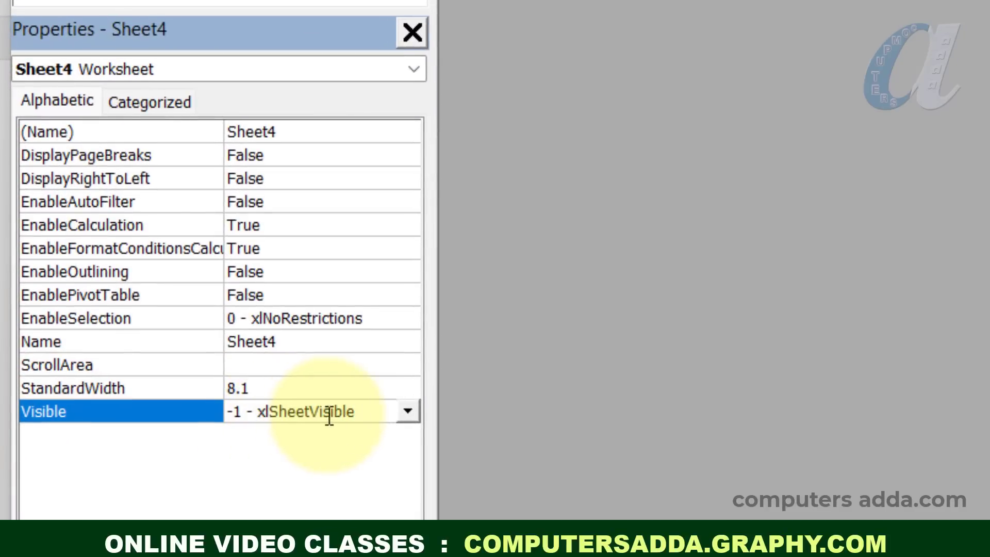
left_click(407, 410)
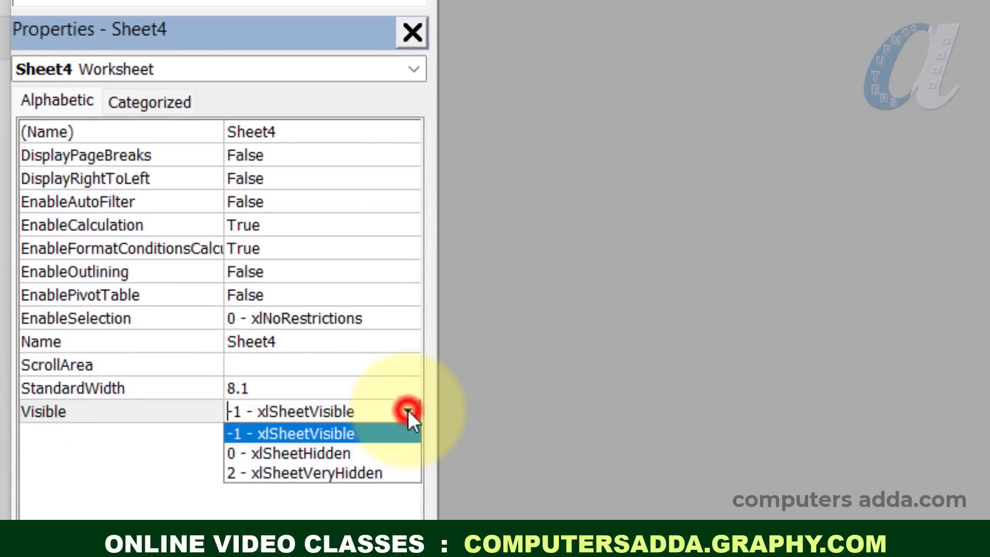
left_click(306, 470)
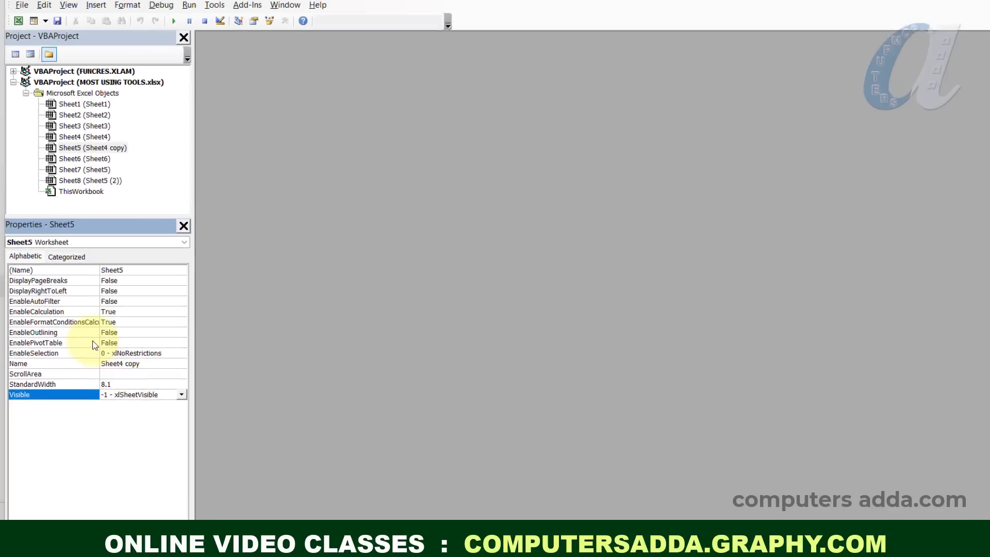
left_click(982, 7)
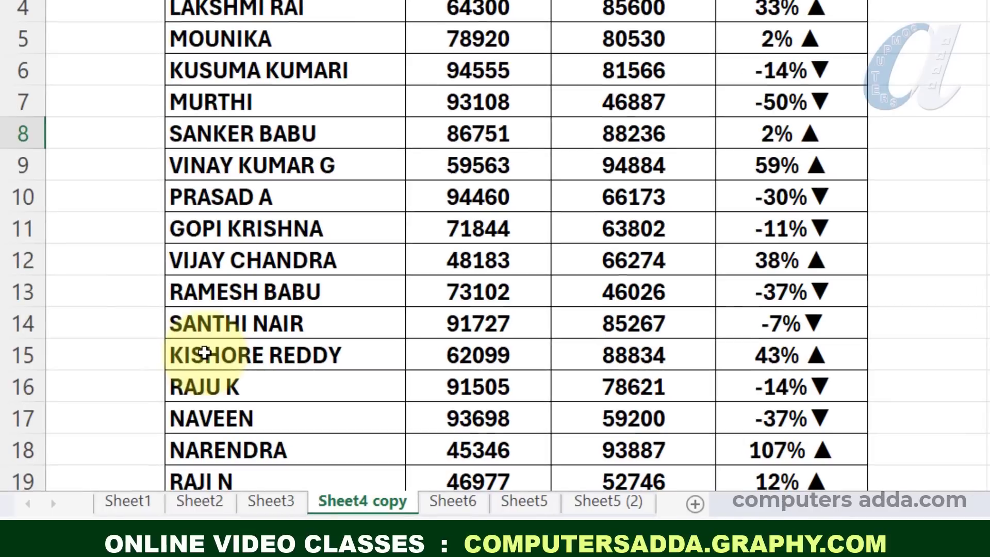
right_click(342, 508)
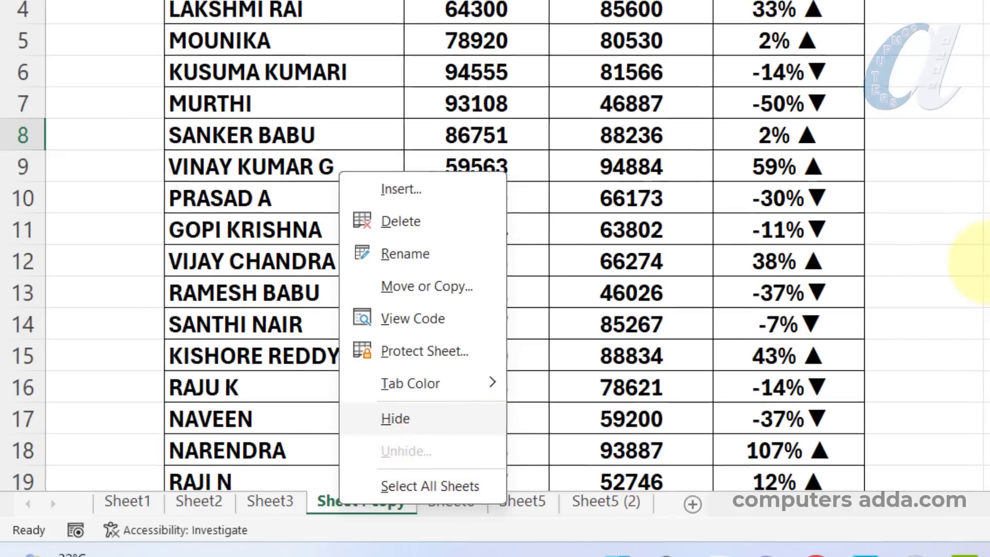
left_click(809, 308)
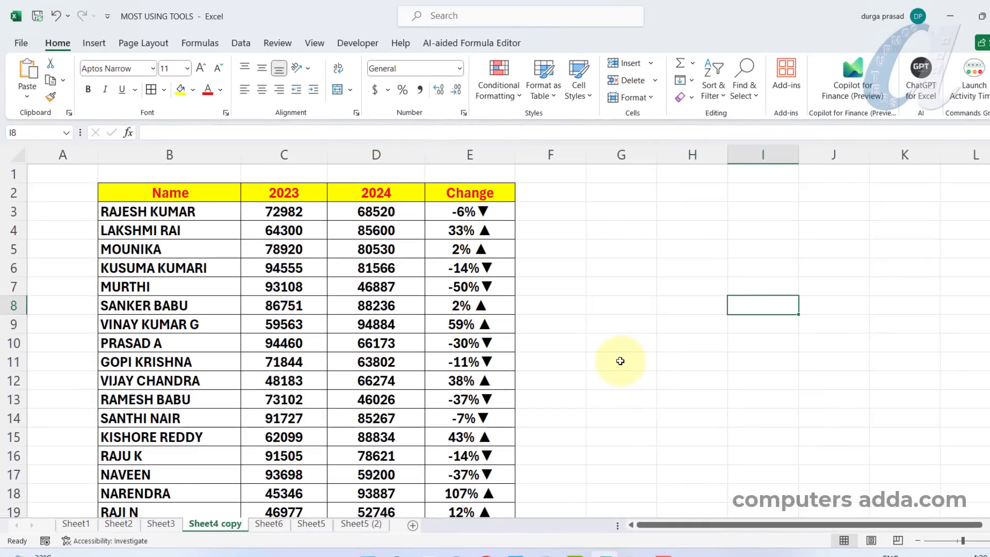
Step: Set Sheet4's Visible property to -1 - xlSheetVisible in the VBA editor and open Sheet4 in the workbook
key("alt+F11")
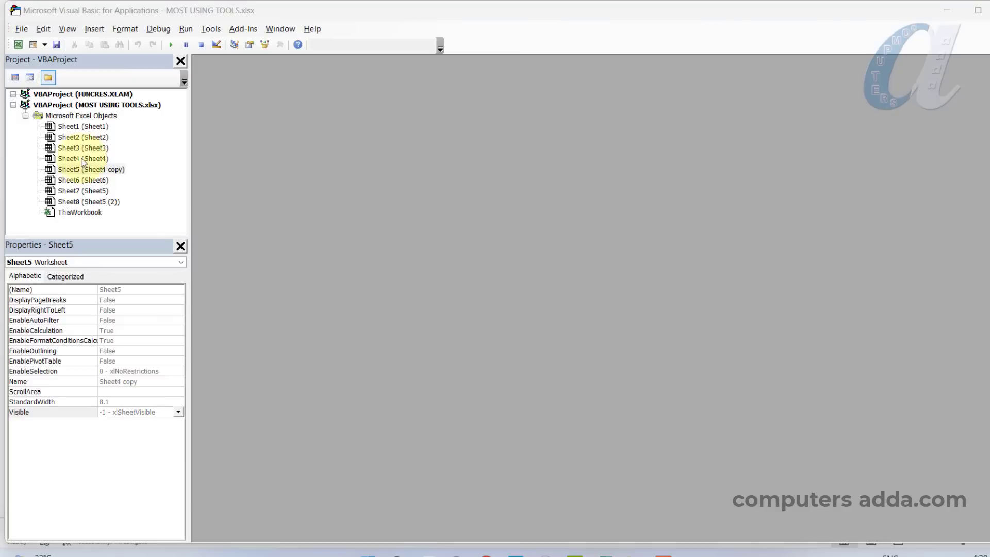
left_click(82, 159)
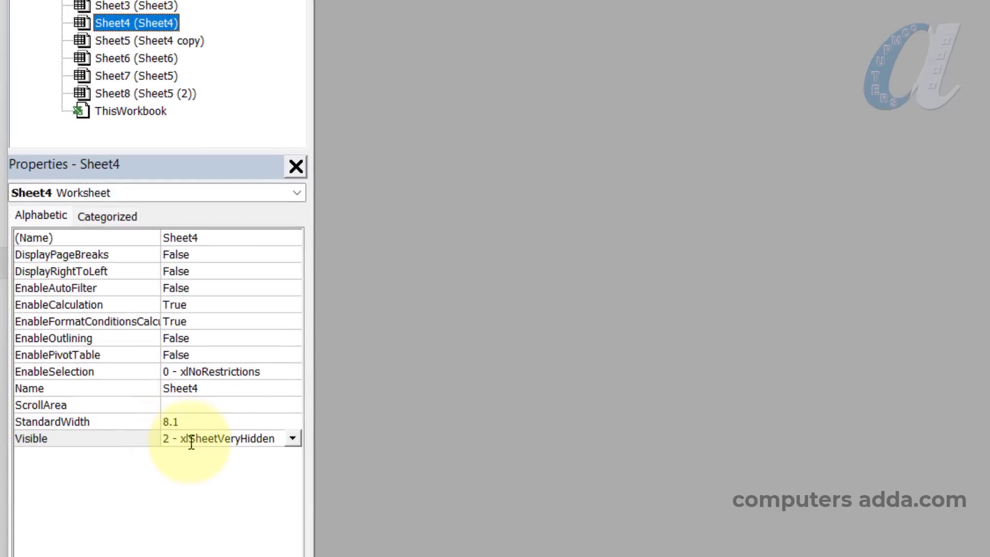
left_click(70, 439)
left_click(294, 438)
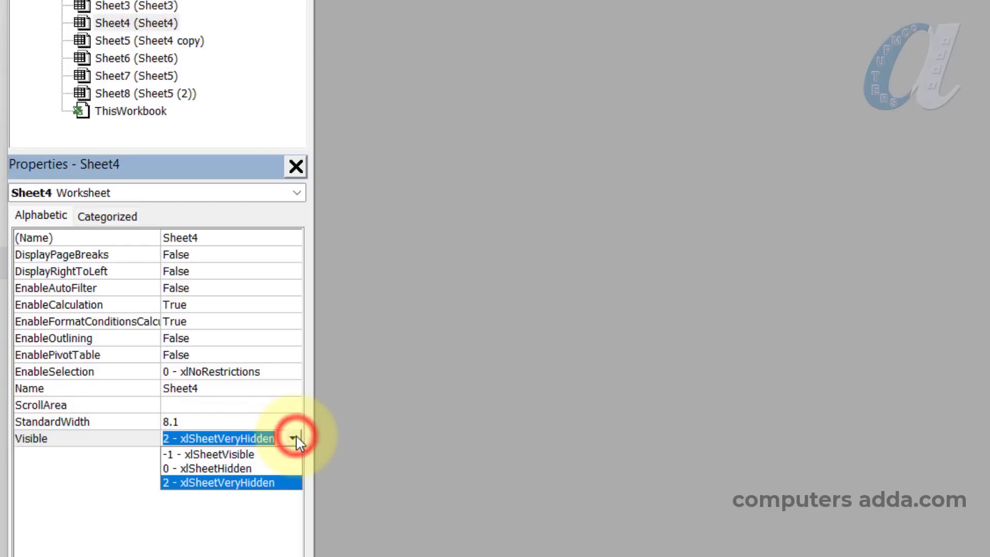
left_click(213, 455)
key("alt+F11")
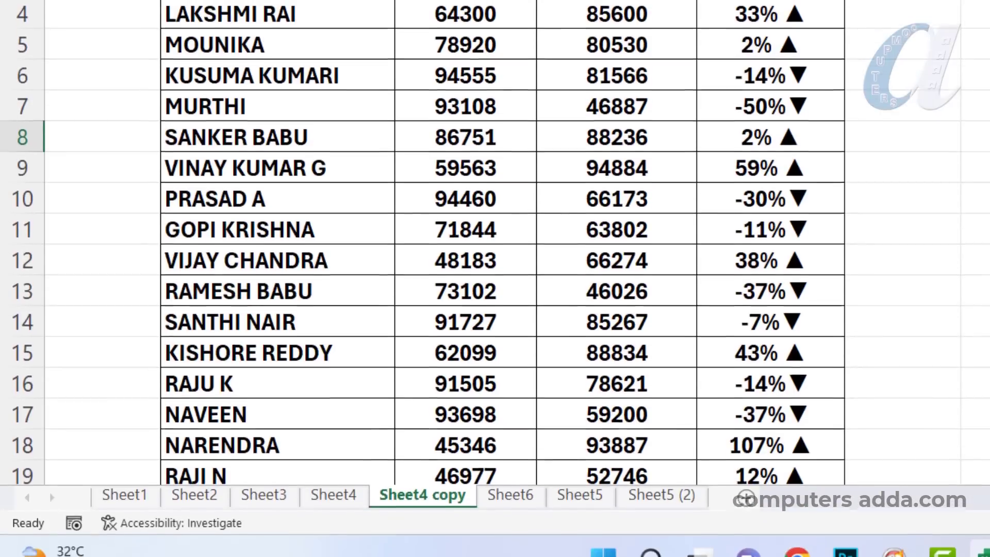
left_click(333, 487)
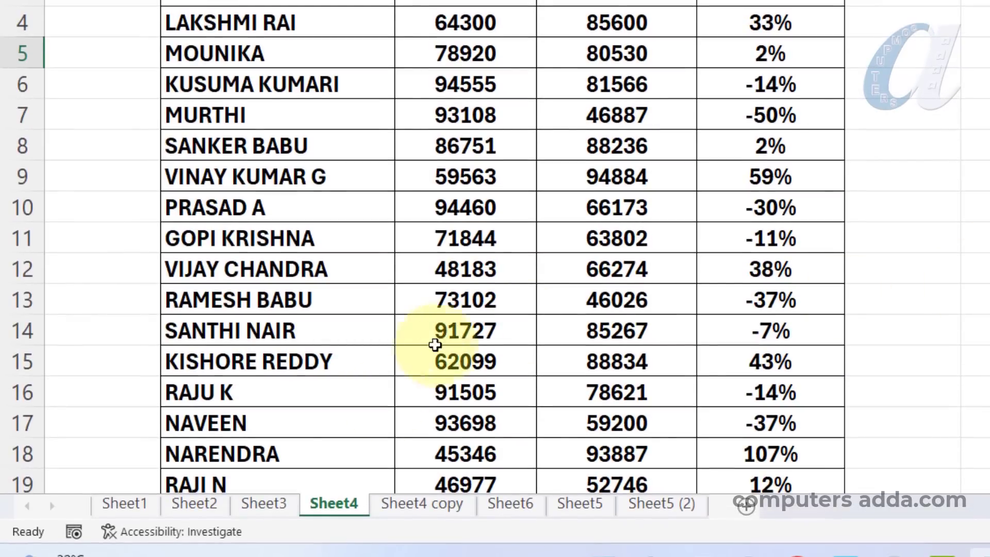
Step: Protect the workbook structure without a password, checking the sheet commands on Sheet4 before and on Sheet4 copy after
right_click(344, 506)
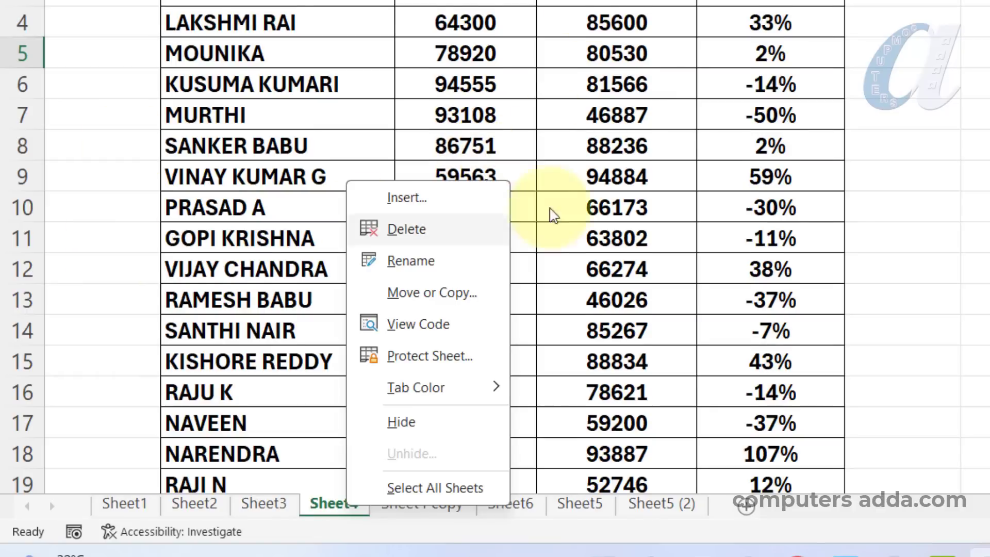
left_click(912, 215)
left_click(278, 43)
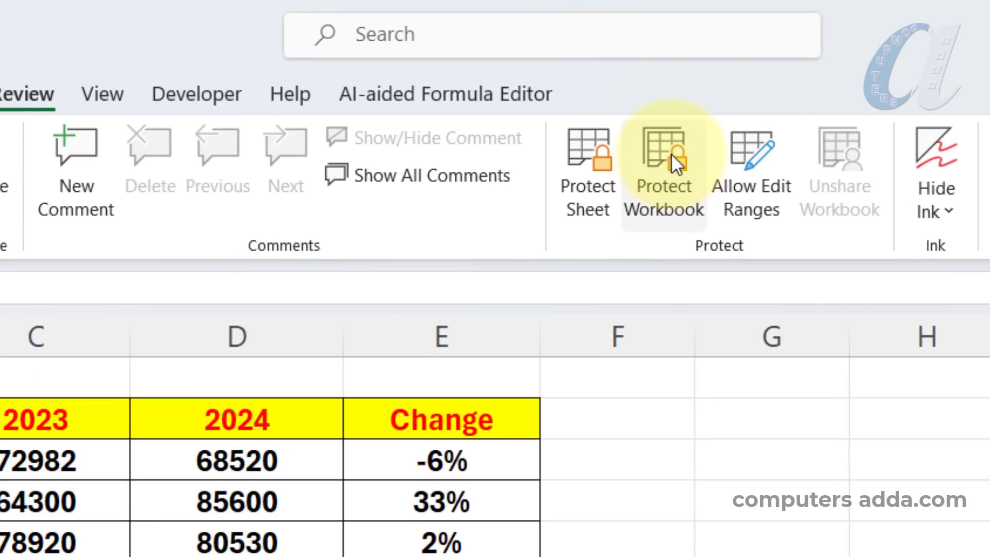
left_click(671, 153)
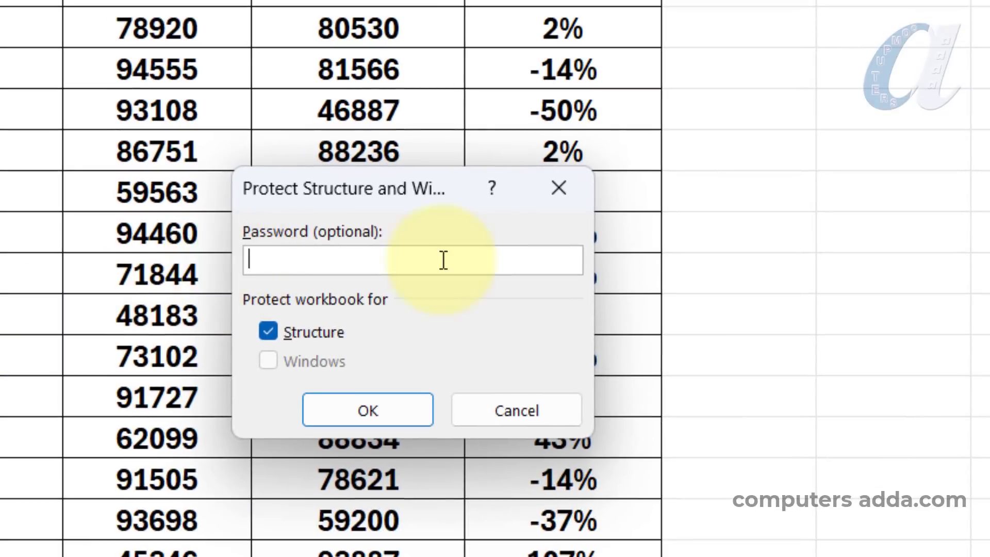
left_click(336, 410)
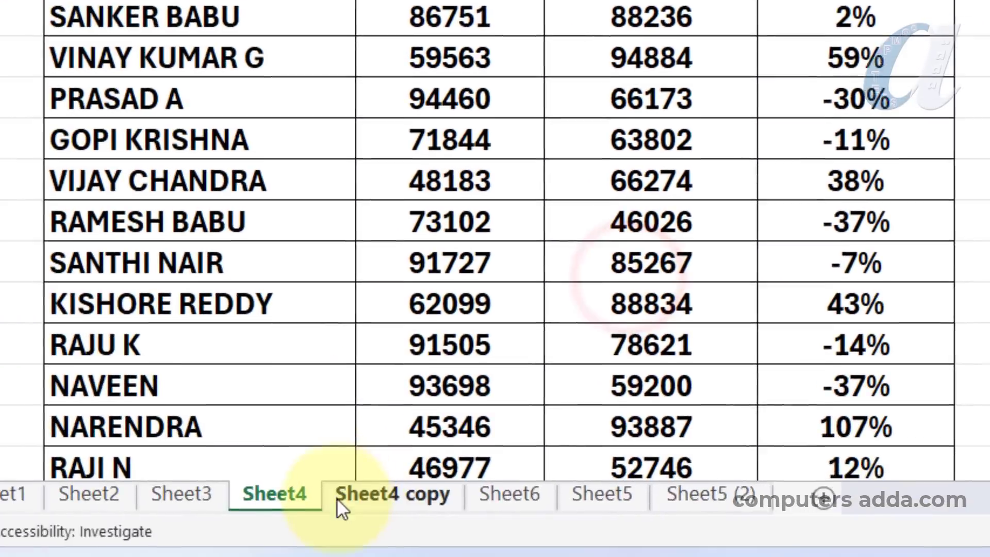
left_click(350, 497)
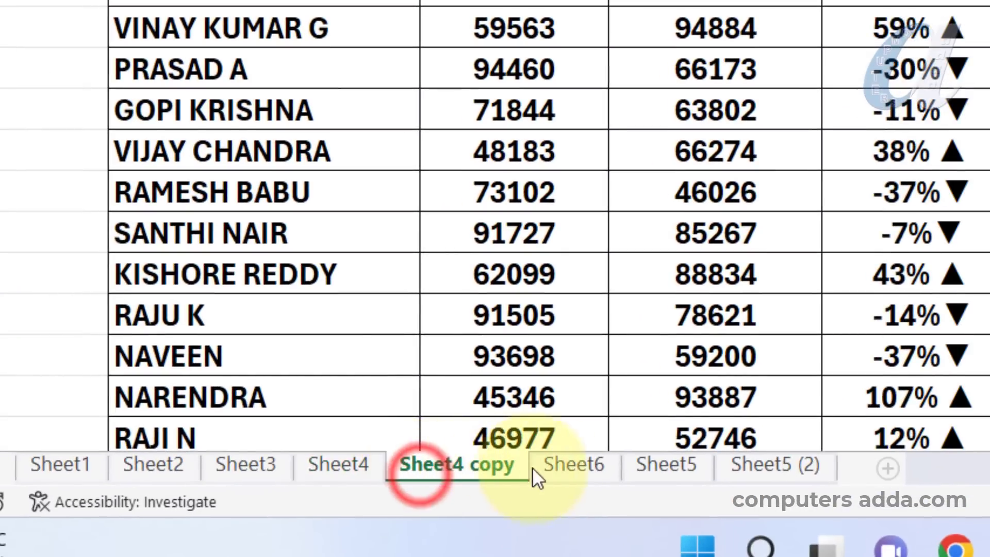
right_click(512, 463)
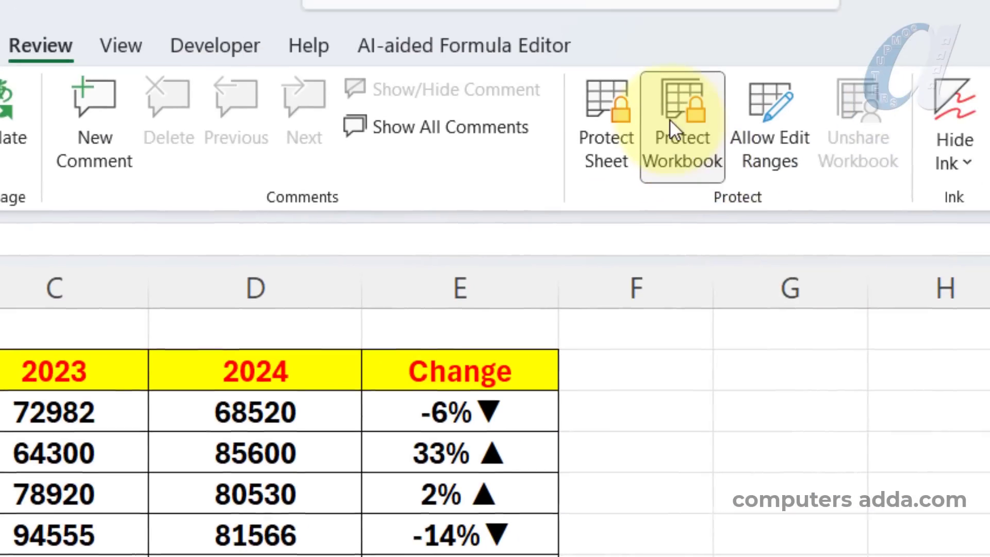
Step: Remove the workbook structure protection and check the sheet commands of Sheet4 copy
left_click(671, 111)
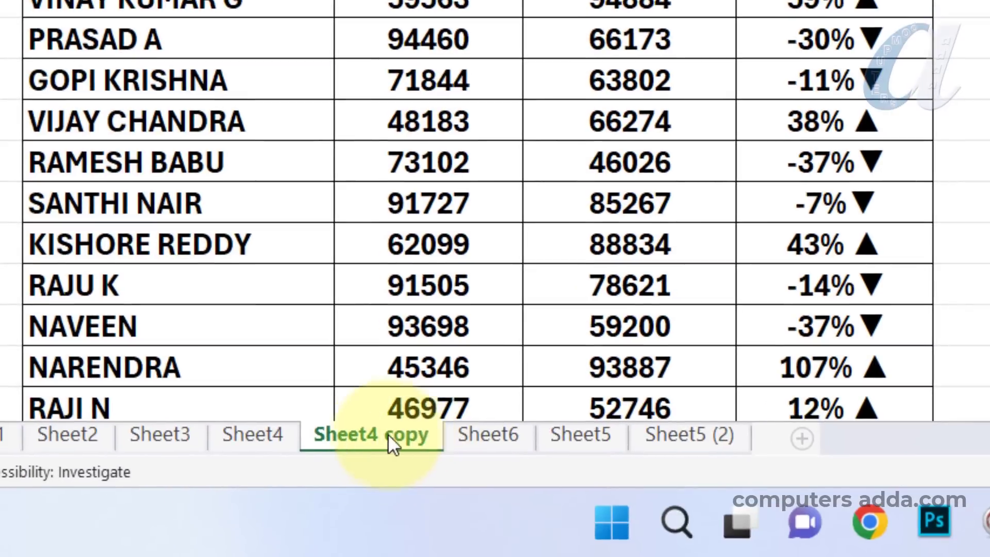
right_click(378, 433)
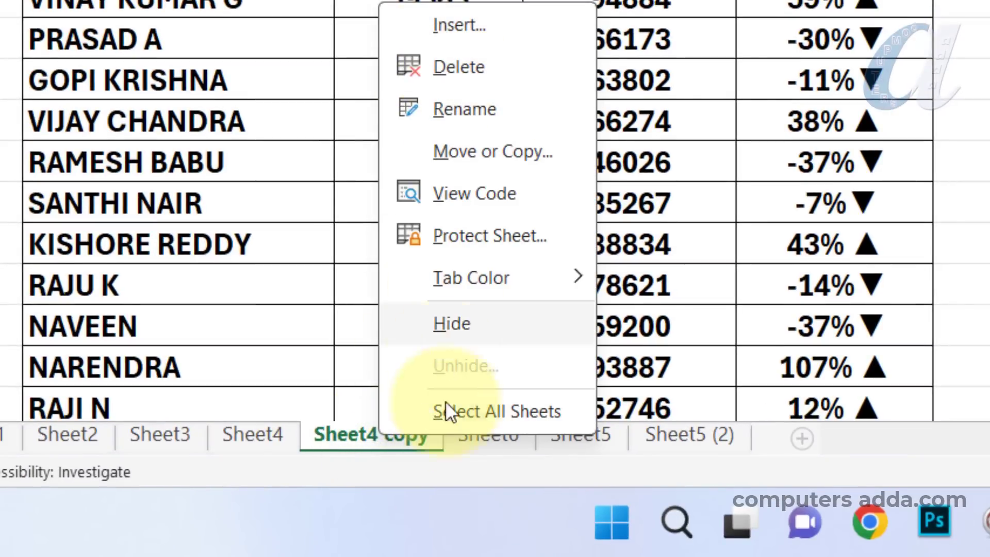
left_click(804, 232)
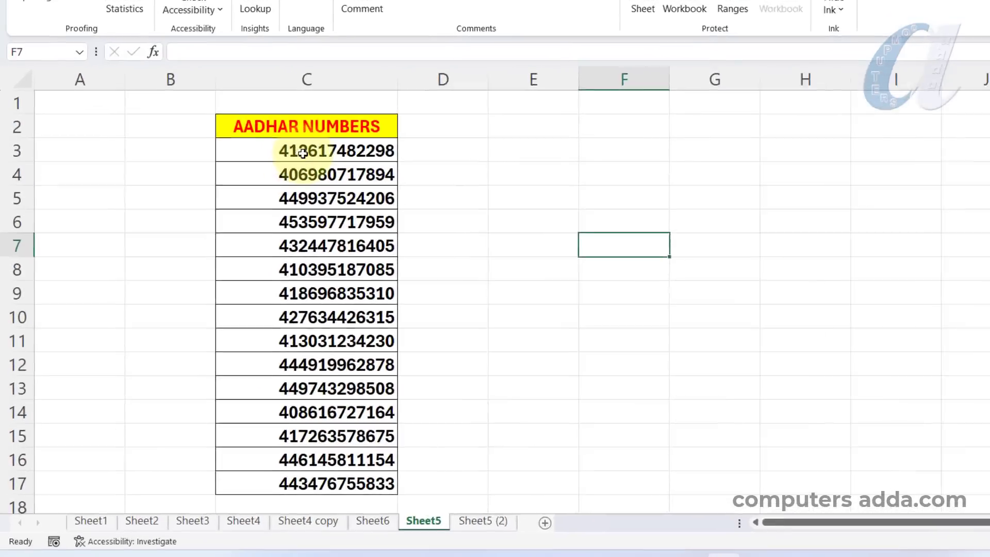
Step: Compare the plain AADHAR NUMBERS column on Sheet5 with the hyphenated version on Sheet5 (2)
left_click_drag(369, 95, 361, 497)
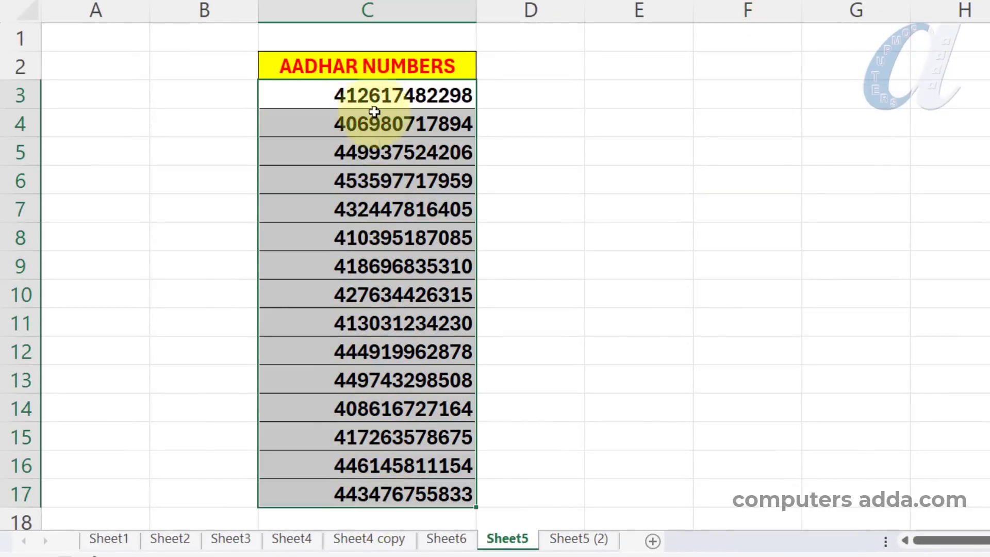
left_click(571, 538)
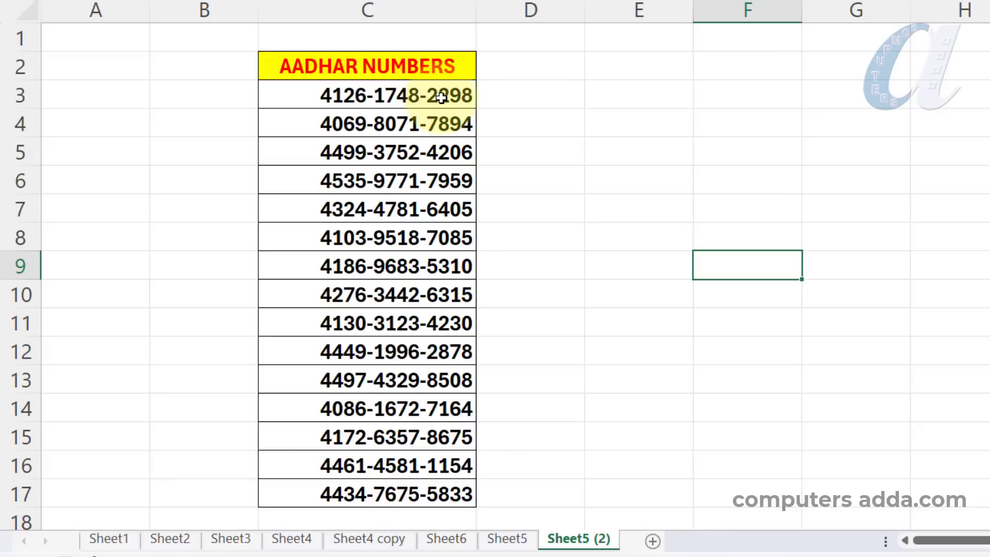
Step: Examine the Name, 2023 and 2024 columns of the table on Sheet4
left_click_drag(265, 88, 285, 373)
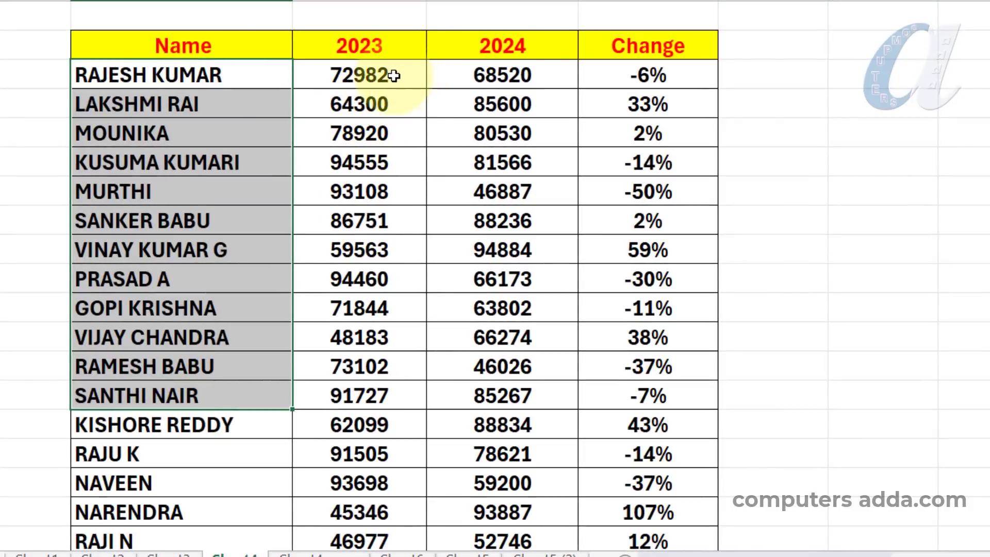
left_click_drag(393, 76, 407, 308)
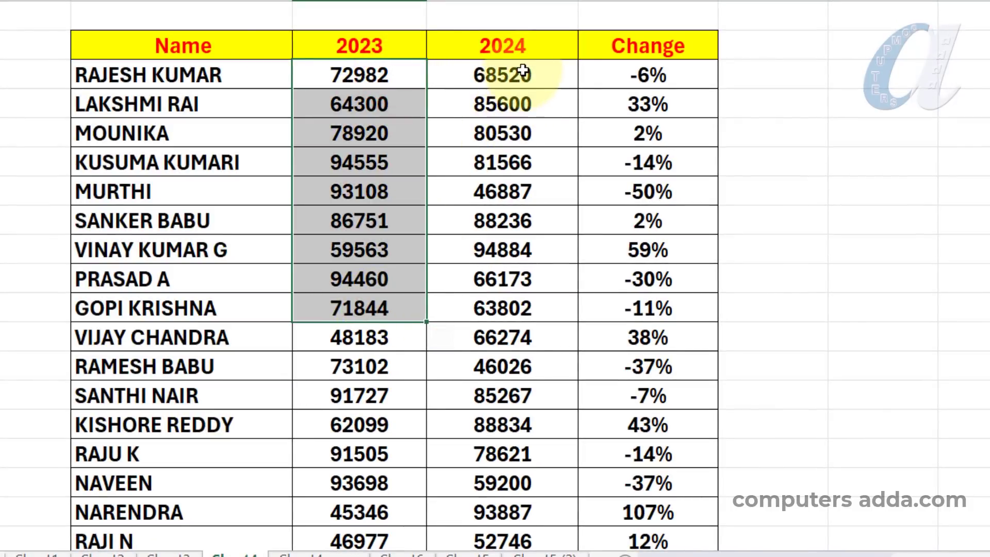
left_click_drag(535, 75, 545, 422)
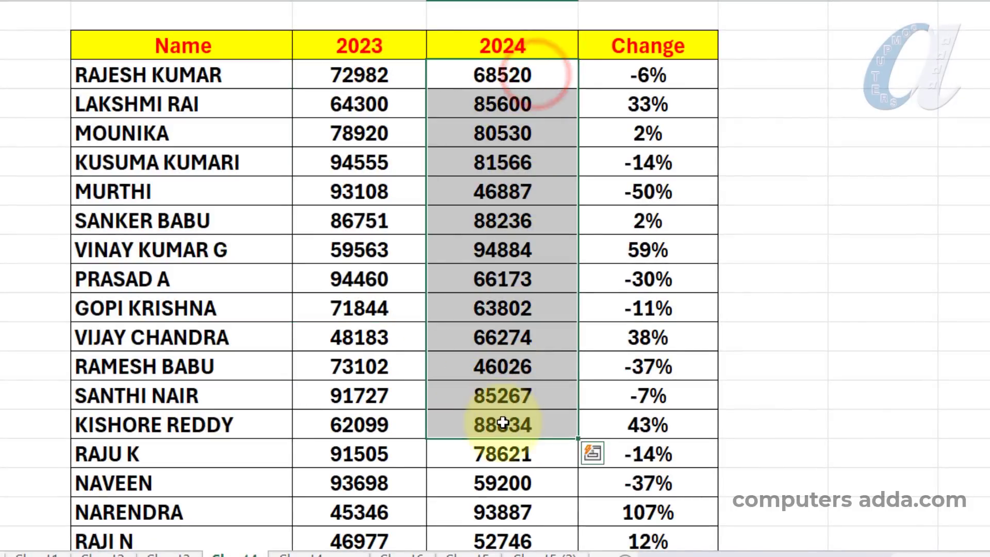
left_click_drag(363, 76, 579, 85)
Step: Clear the existing Change values and enter the formula =(D3-C3)/C3 in cell E3
left_click(654, 75)
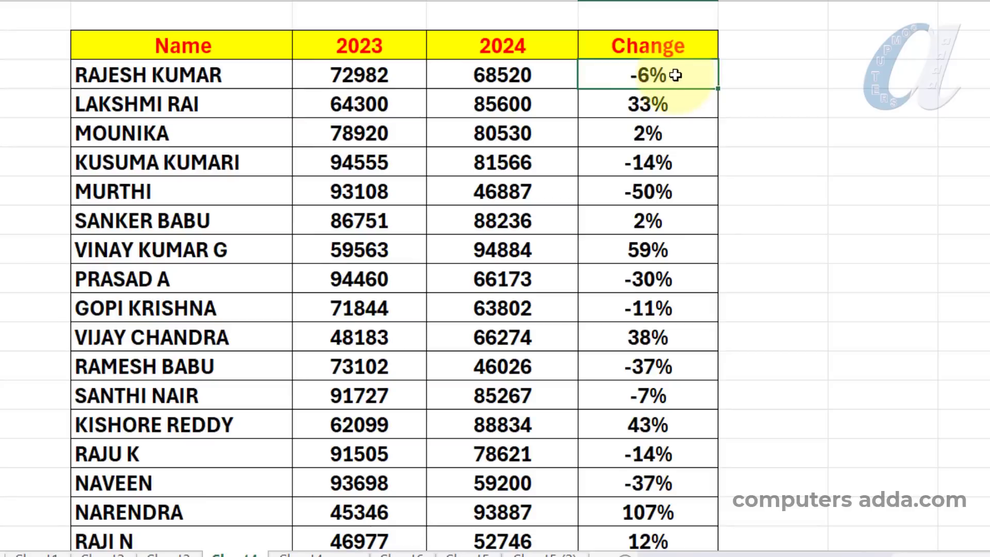
key("Delete")
type("=")
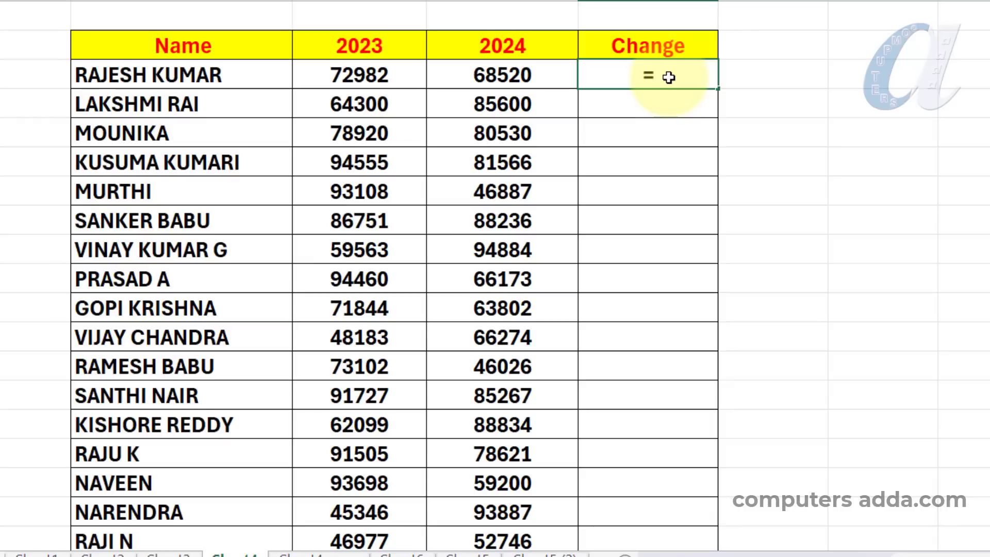
type("(")
left_click(505, 77)
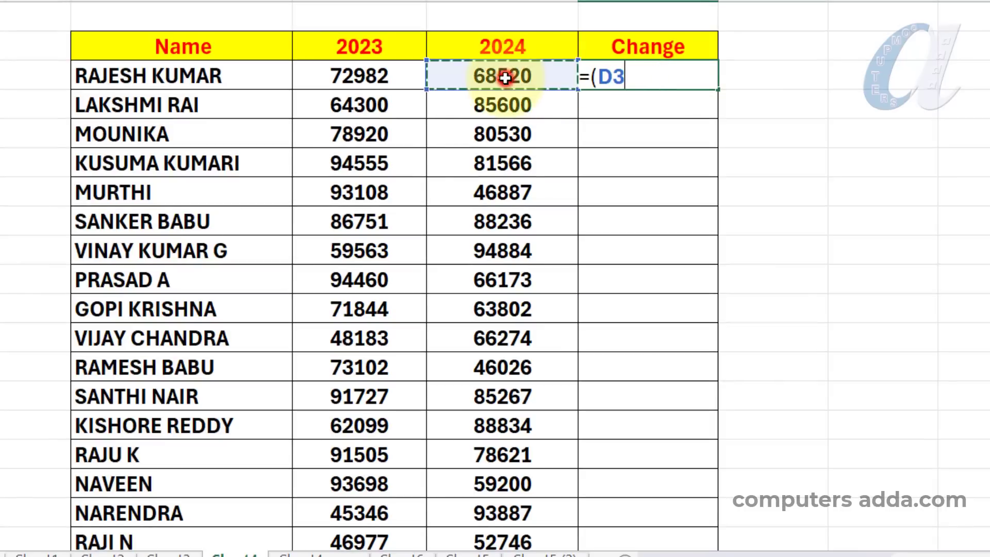
type("-")
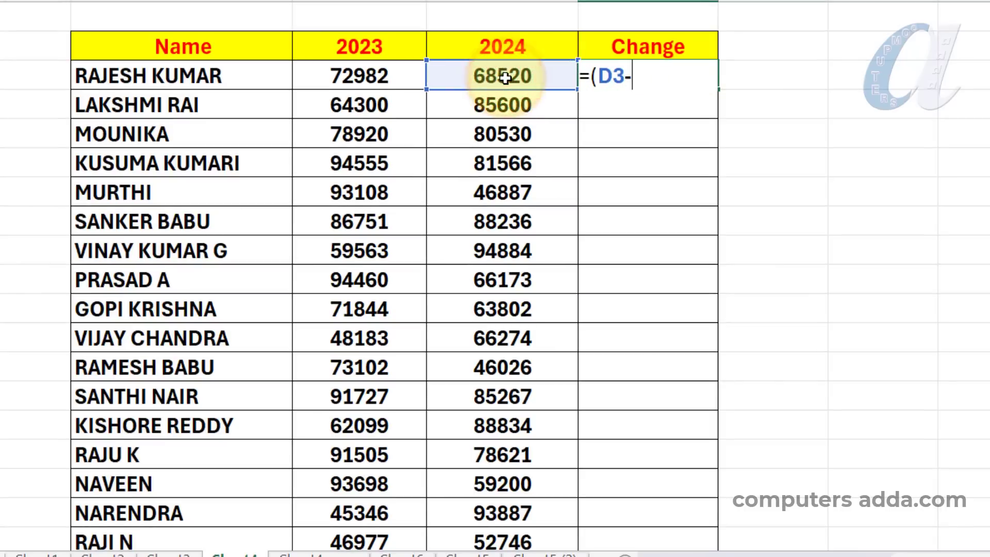
left_click(365, 79)
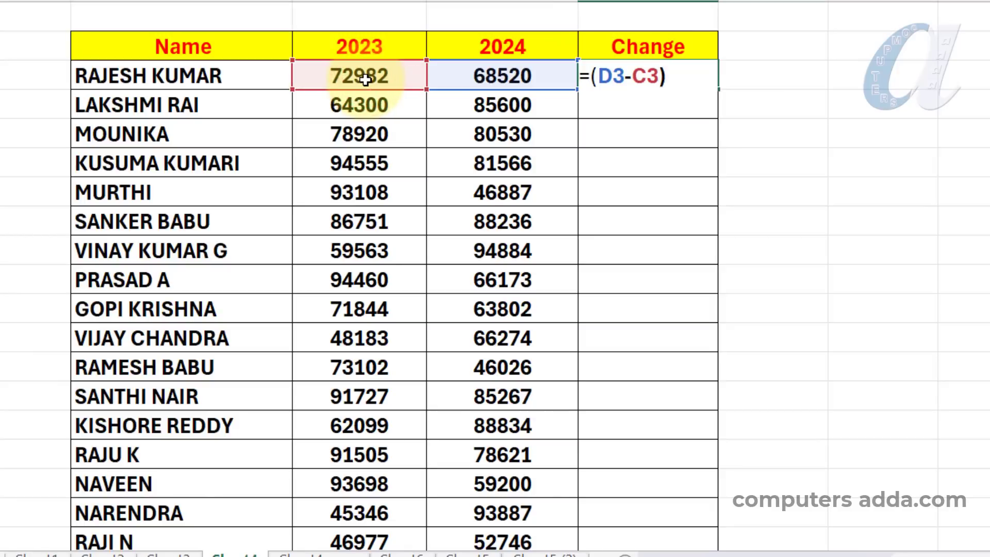
type(")/")
left_click(365, 78)
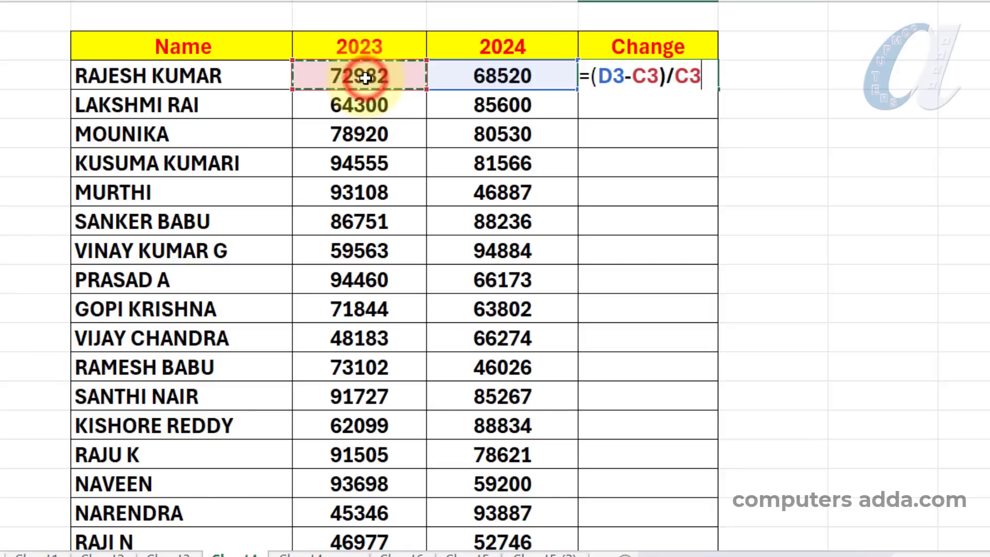
key("Return")
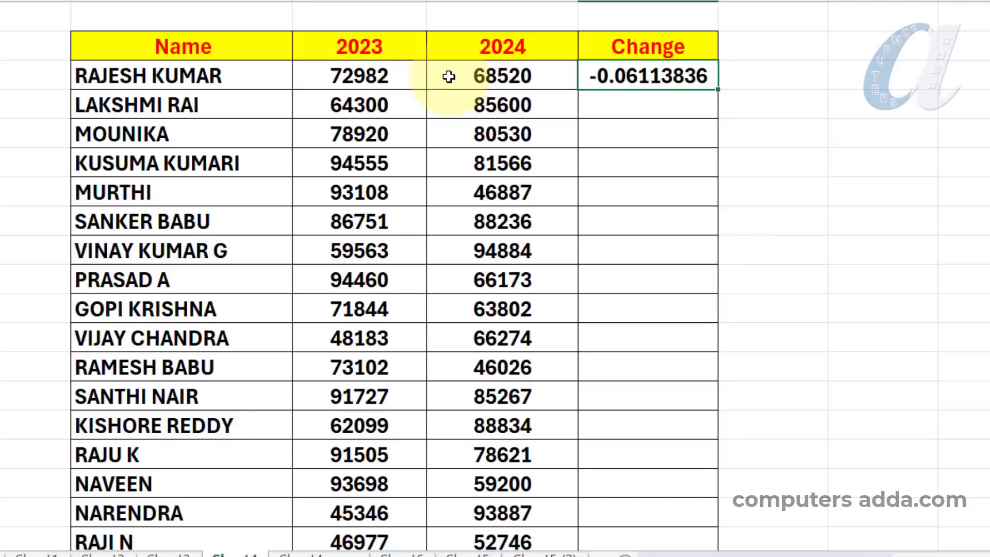
Step: Fill the E3 formula down the Change column and format the results as Percentage with no decimal places
double_click(717, 89)
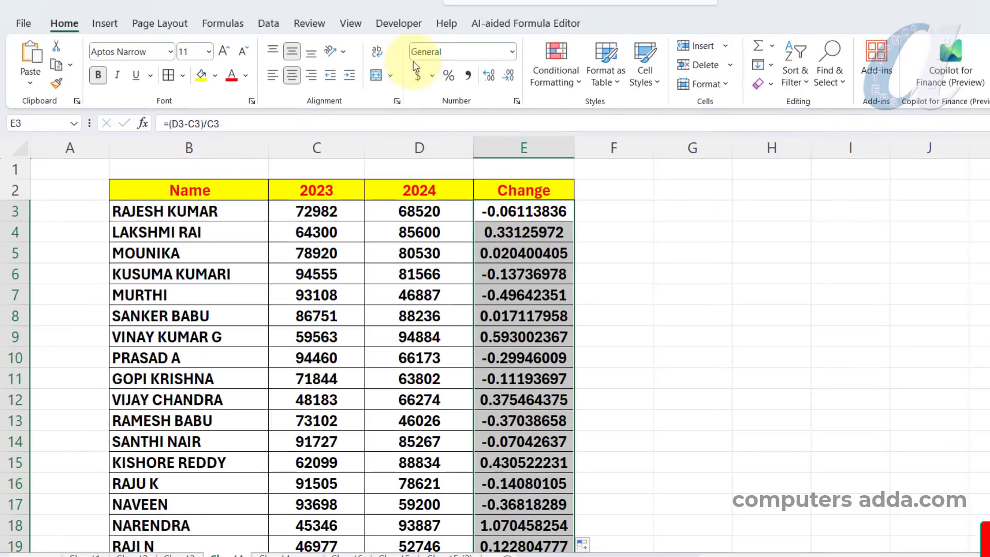
left_click(514, 51)
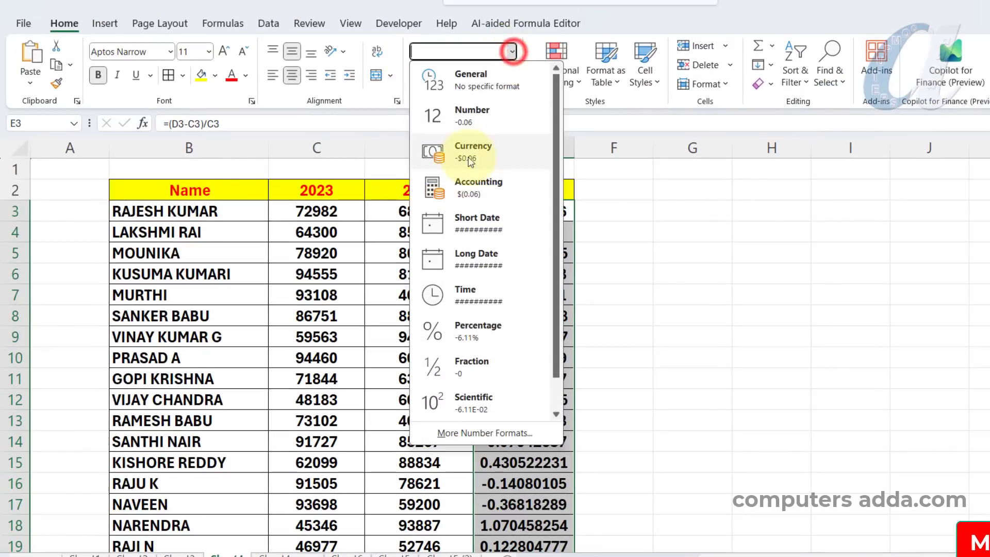
left_click(456, 331)
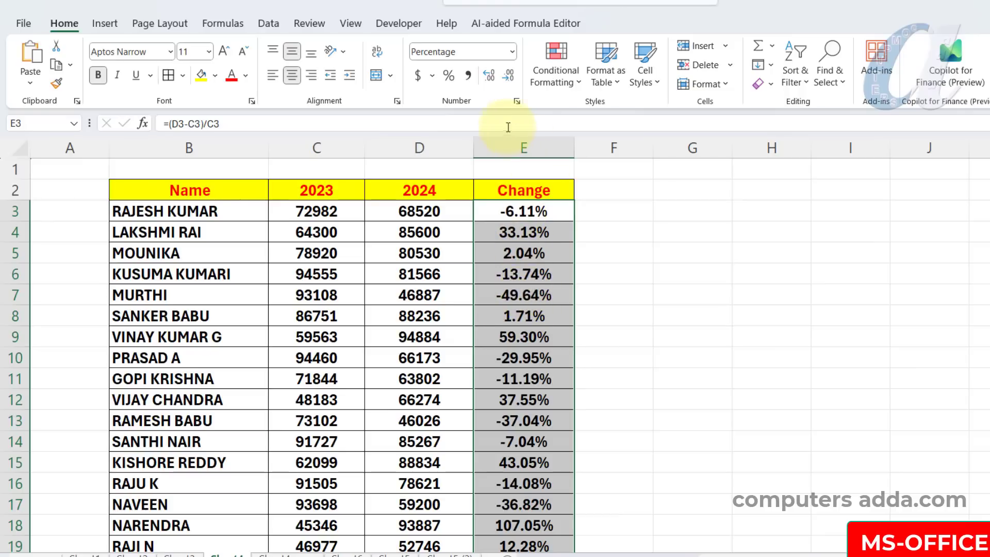
left_click(509, 81)
left_click(510, 81)
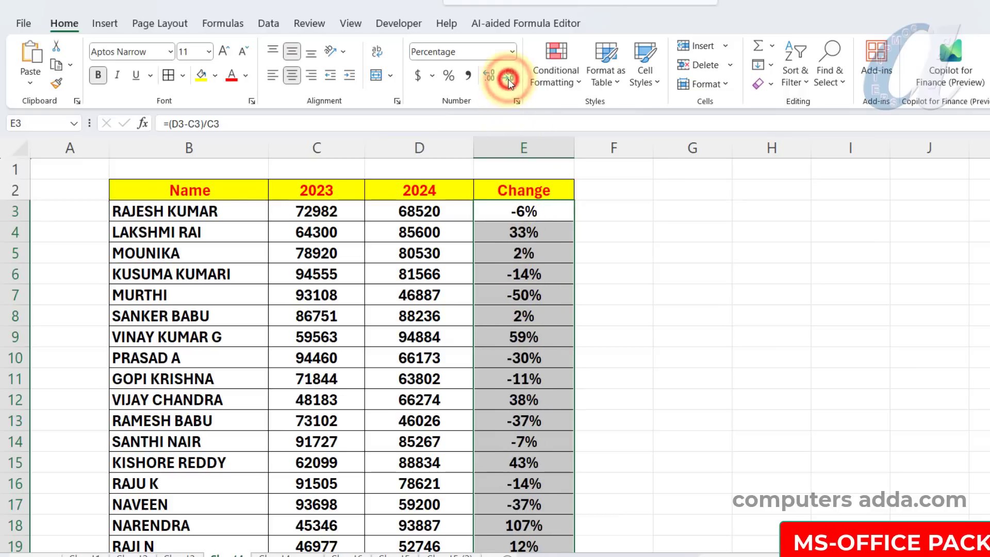
left_click(693, 231)
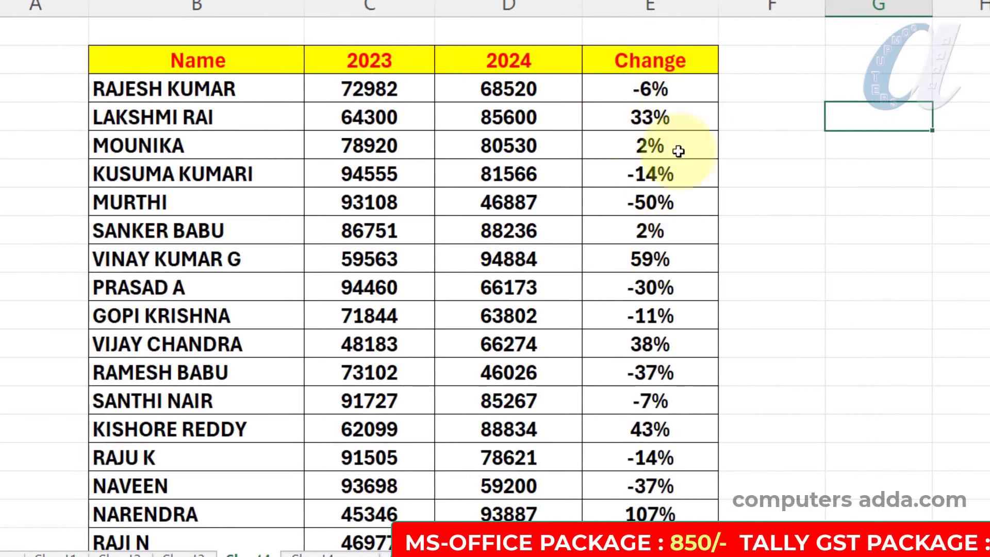
Step: Insert the Black Up-Pointing Triangle symbol from the Geometric Shapes subset of Times New Roman into cell H3
left_click(691, 122)
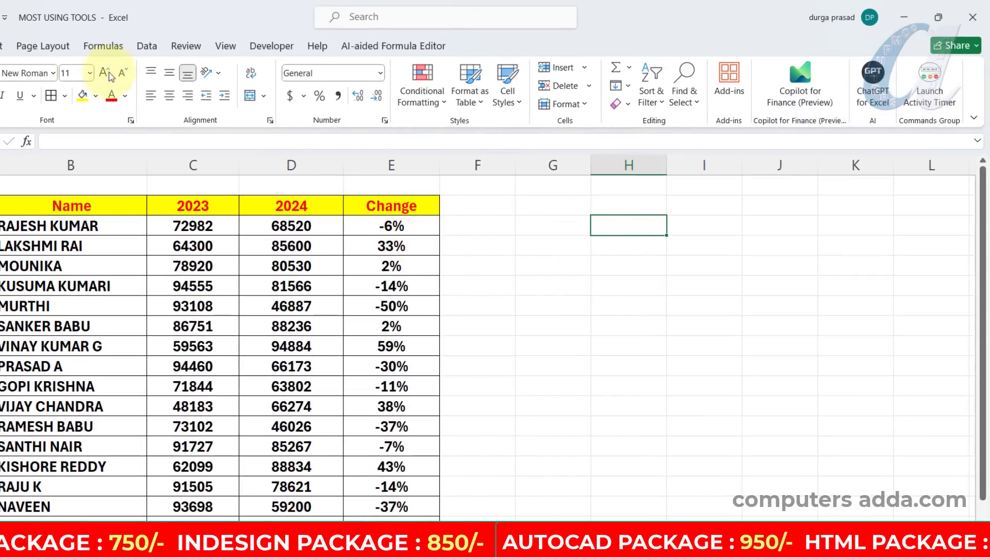
left_click(4, 46)
left_click(909, 87)
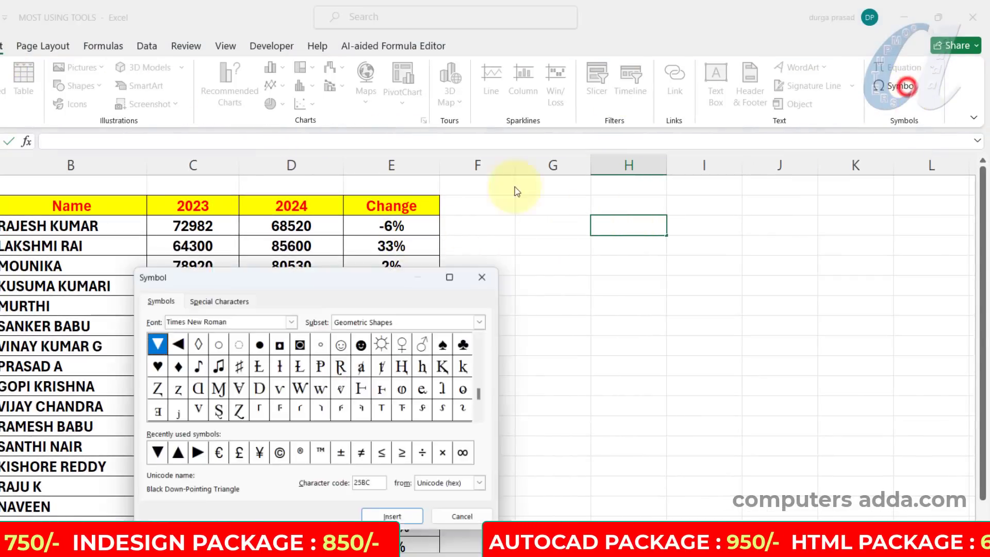
left_click_drag(286, 278, 629, 301)
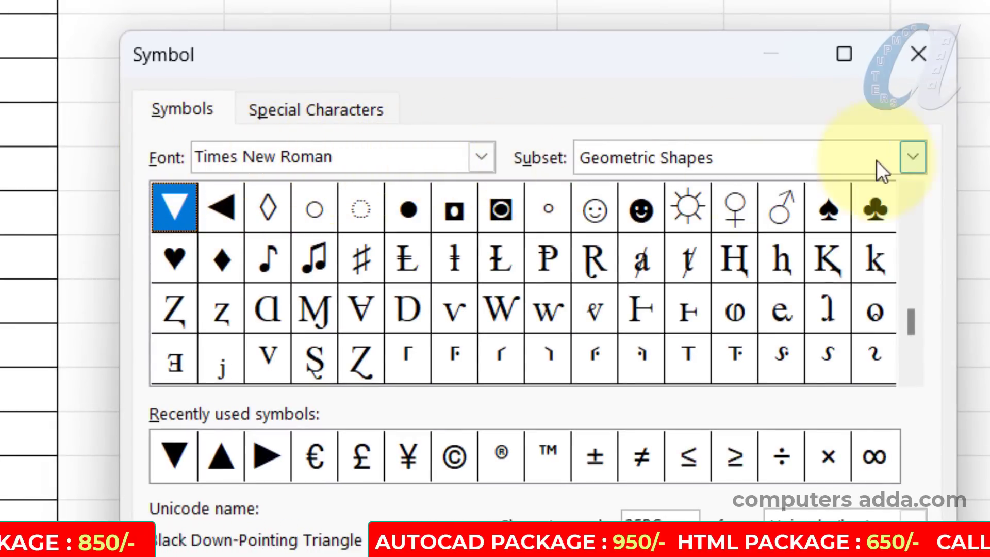
left_click(912, 157)
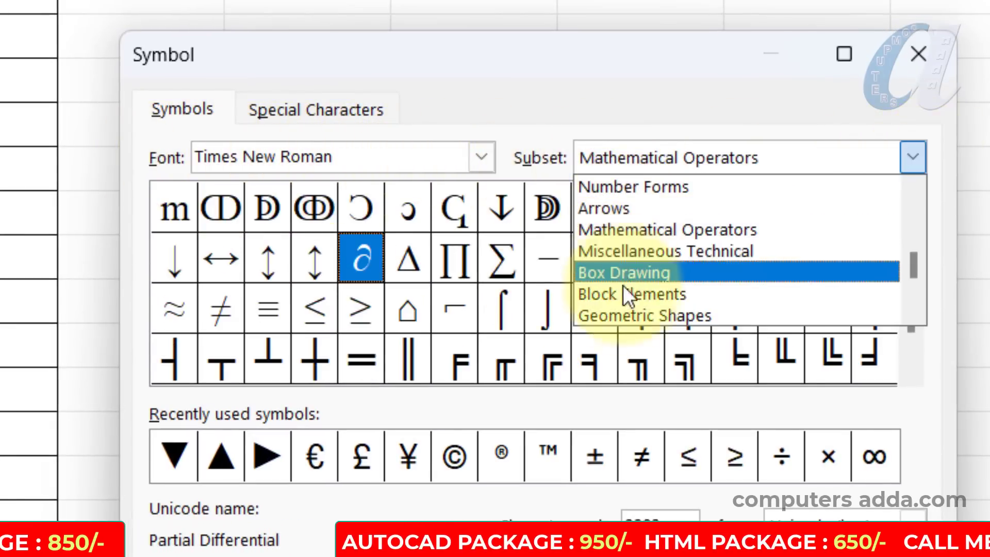
left_click(630, 315)
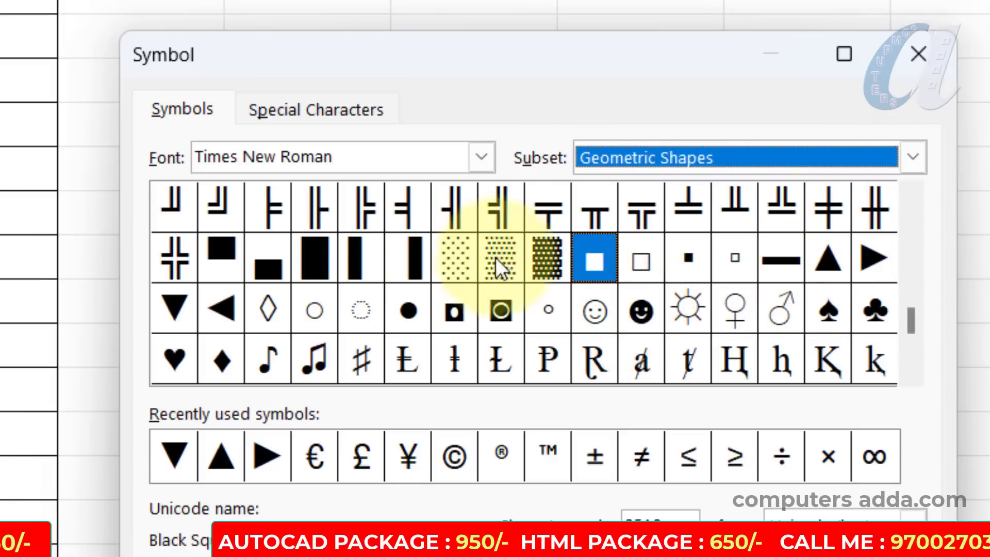
left_click(824, 261)
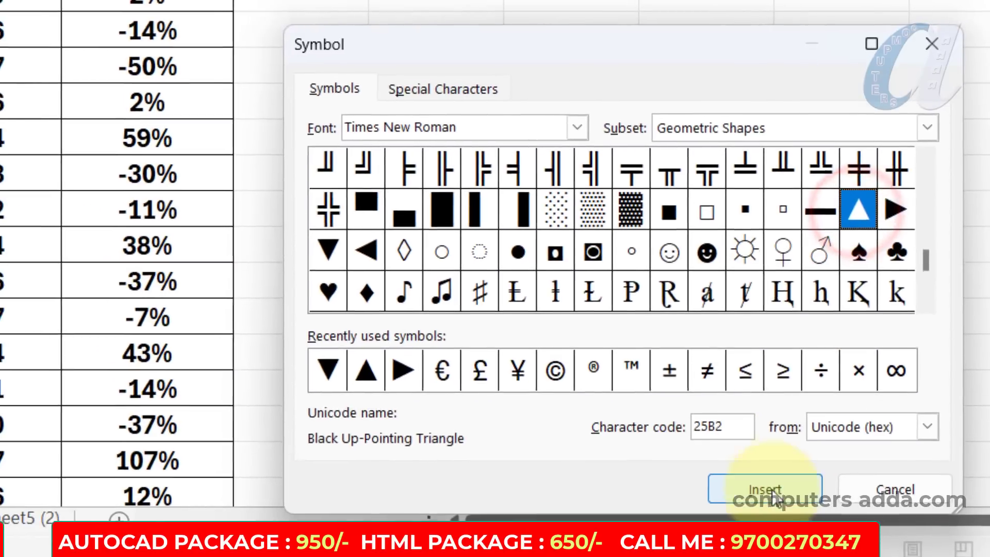
left_click(773, 489)
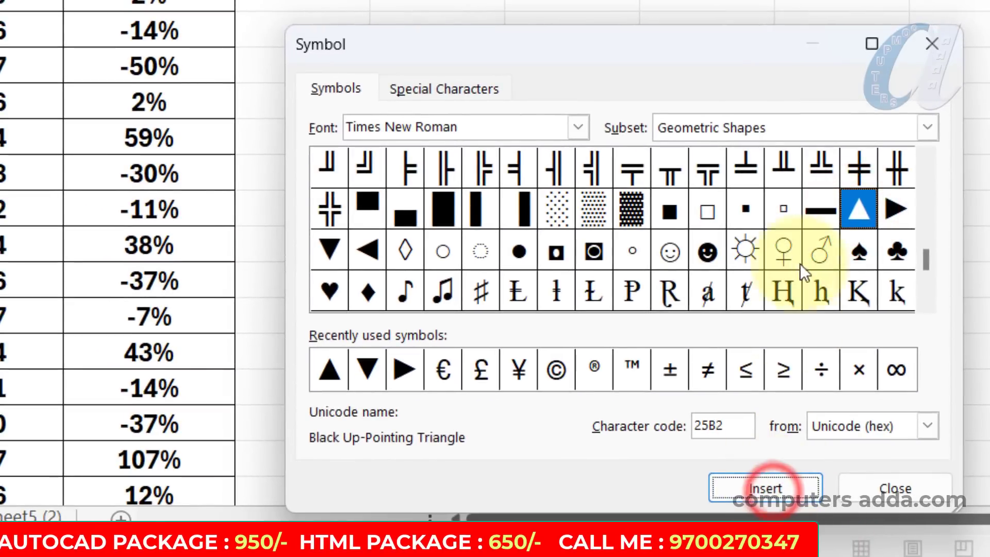
Step: Add the Black Down-Pointing Triangle symbol after the first one in cell H3 and copy both triangles
left_click(330, 252)
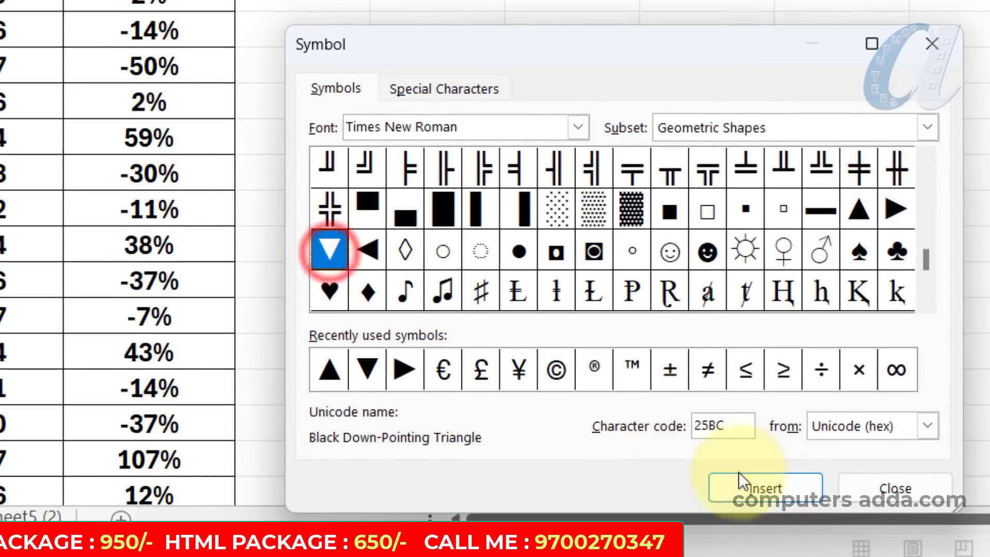
left_click(748, 480)
left_click(889, 489)
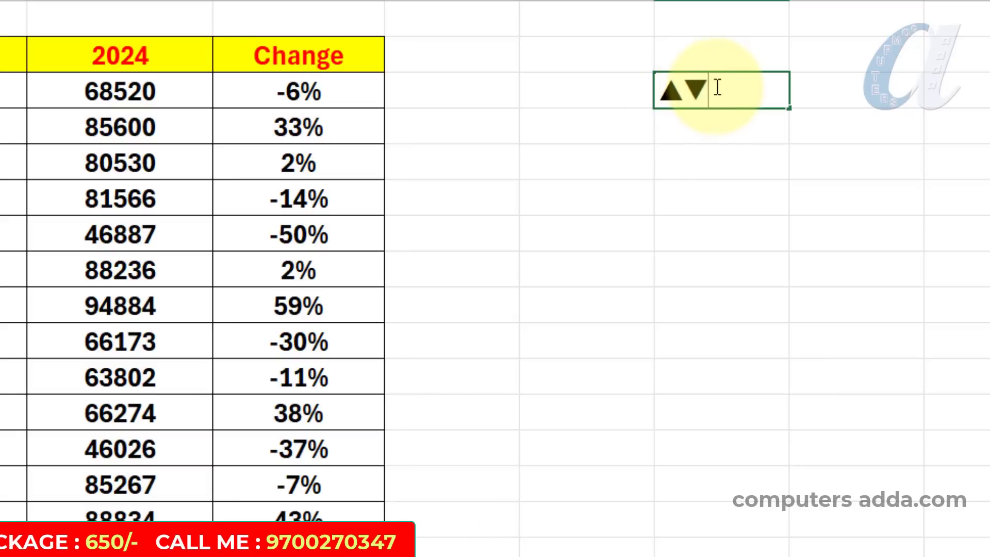
left_click_drag(718, 88, 654, 88)
key("ctrl+c")
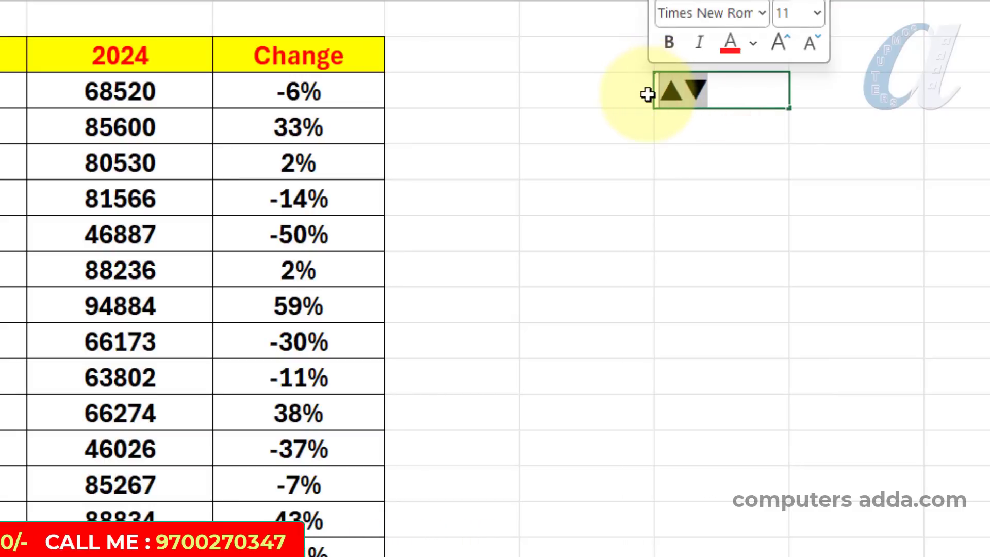
left_click(689, 201)
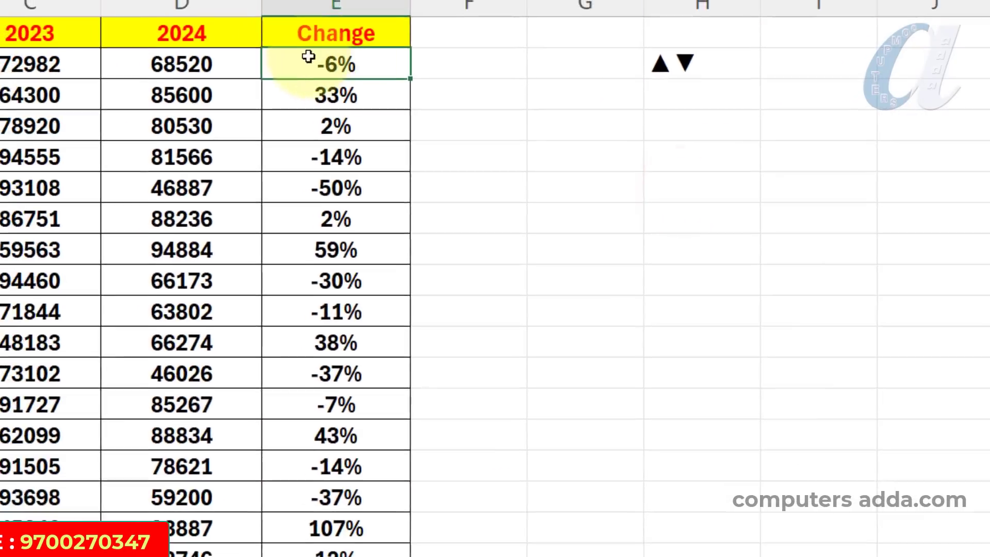
Step: Begin a custom number format for the Change values in E3:E19 with the code 0%
left_click_drag(370, 63, 346, 555)
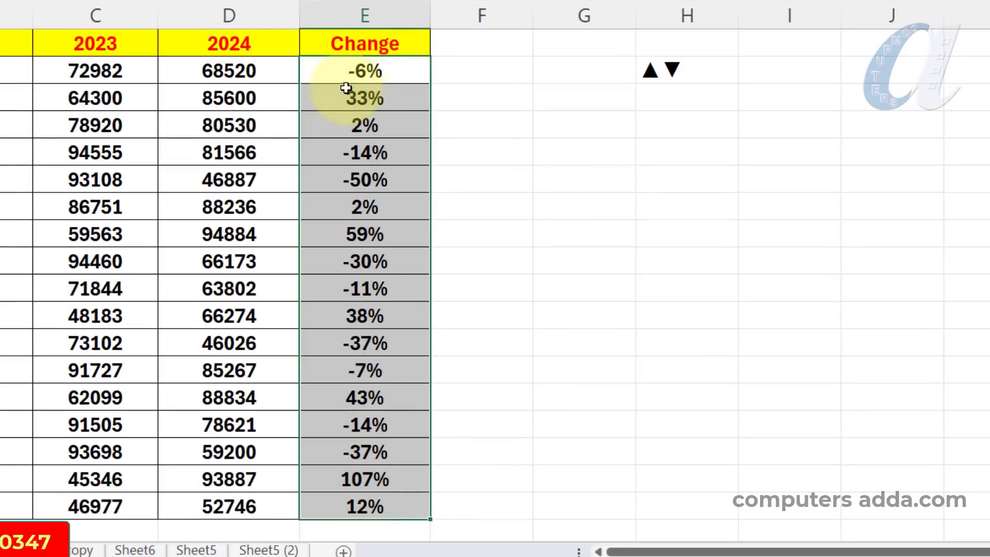
scroll(438, 105, "up", 1)
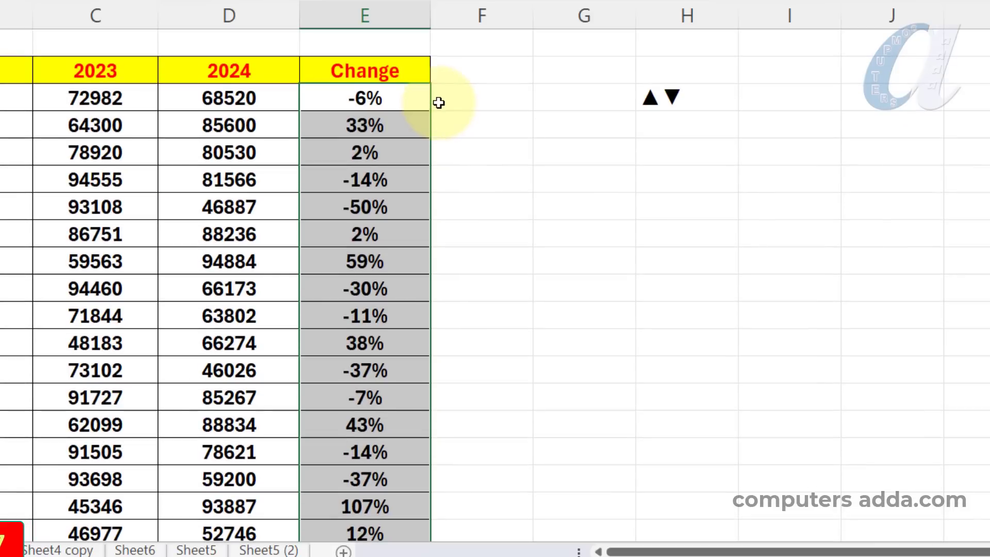
key("ctrl+1")
left_click(513, 277)
left_click(645, 191)
key("BackSpace")
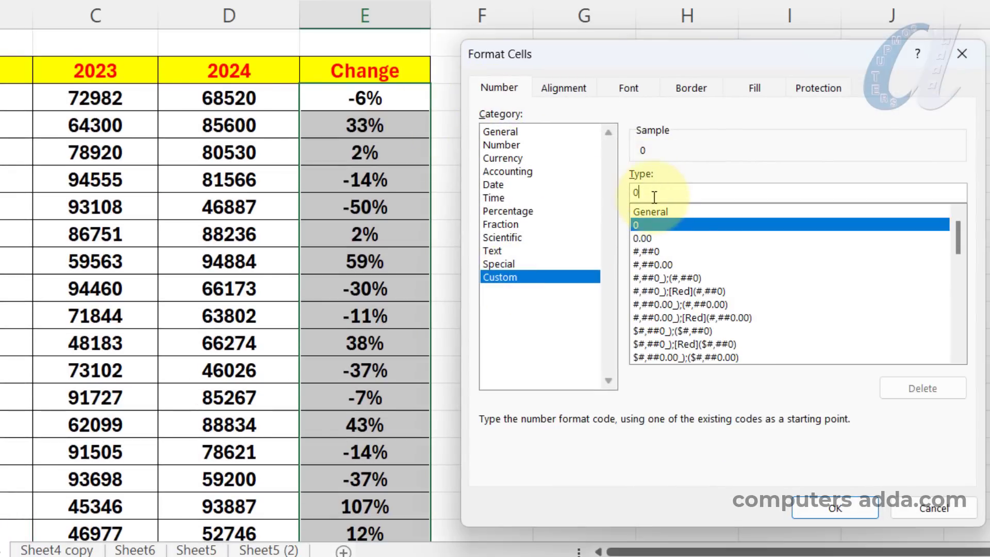
type("%")
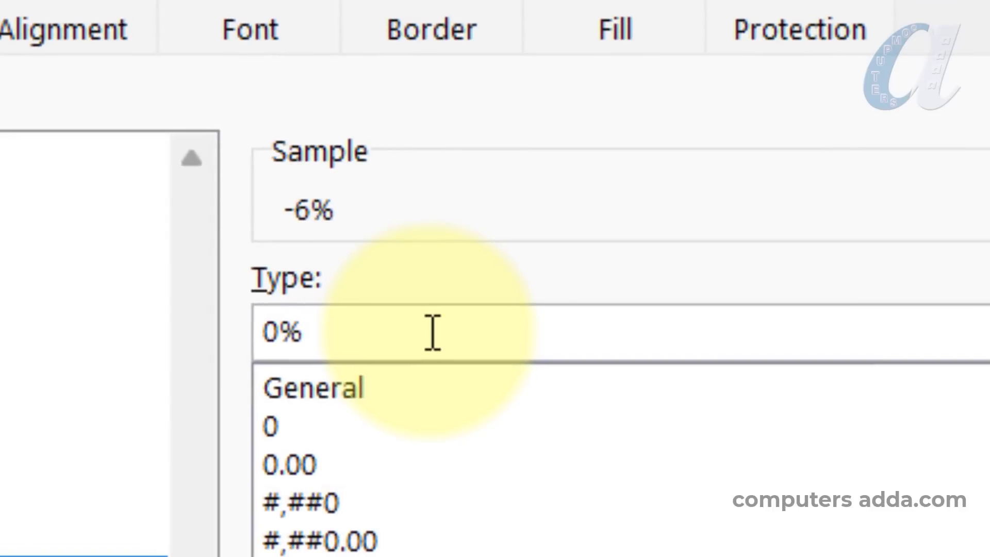
Step: Complete the custom format code with the copied triangles as 0% ▲; -0% ▼ and apply it to the Change values
key("ctrl+v")
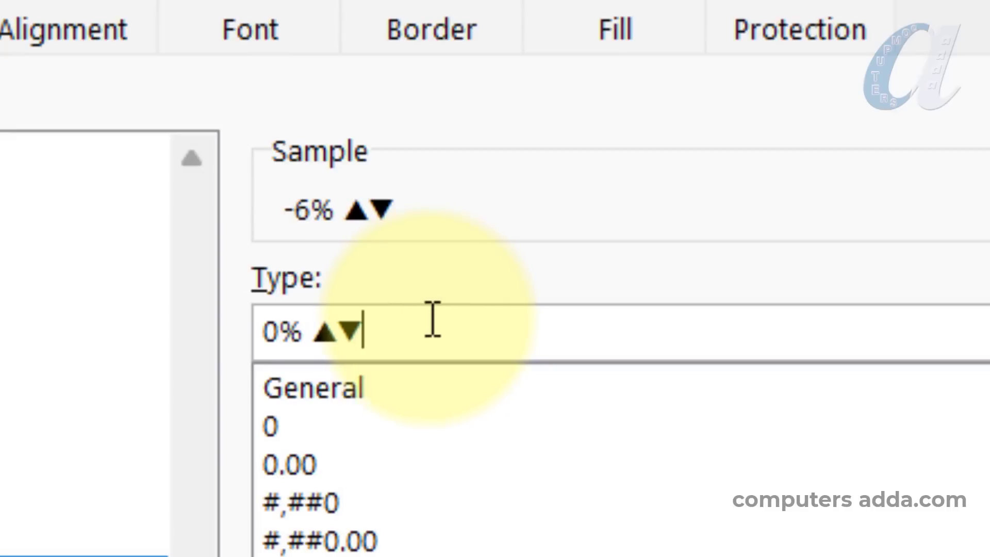
key("Left")
type("; ")
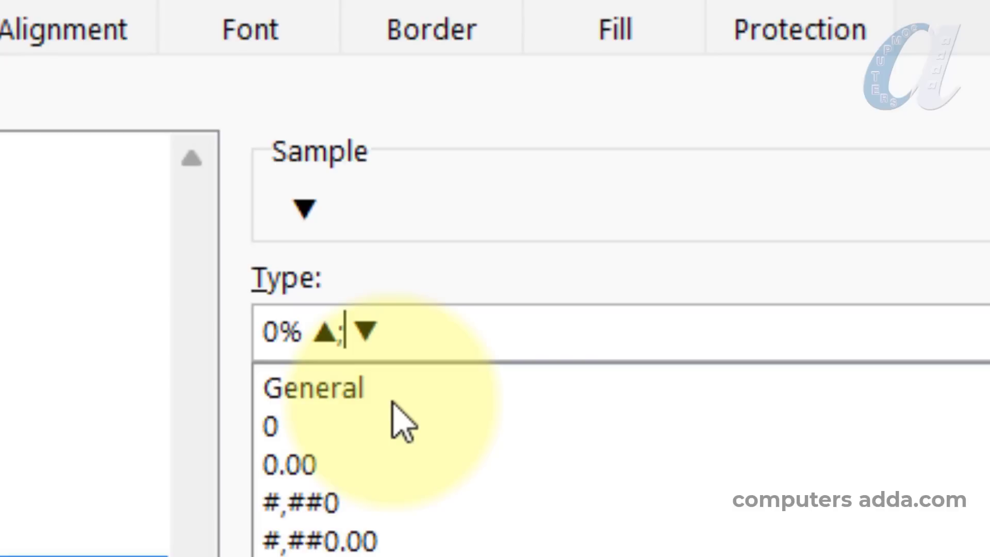
type("-0%")
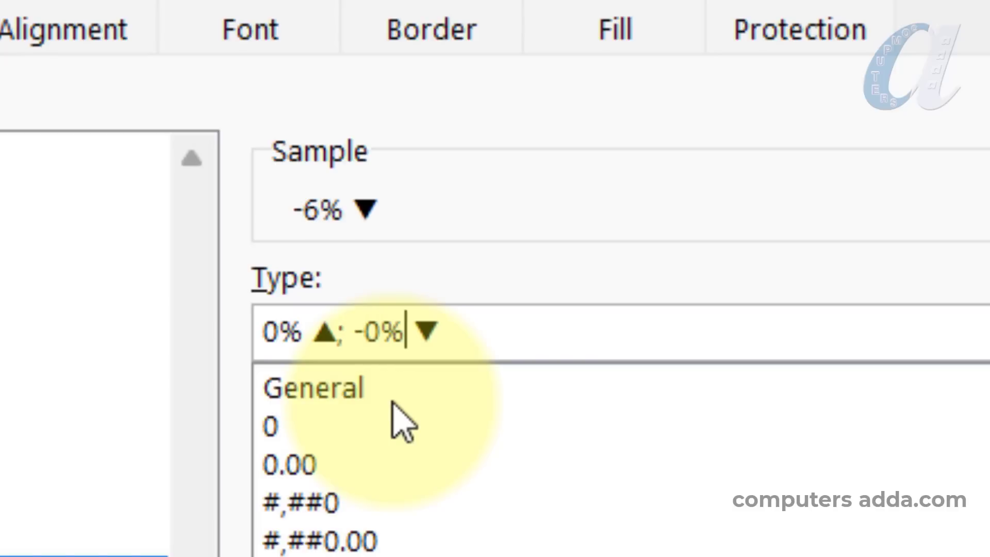
key("Right")
key("Right")
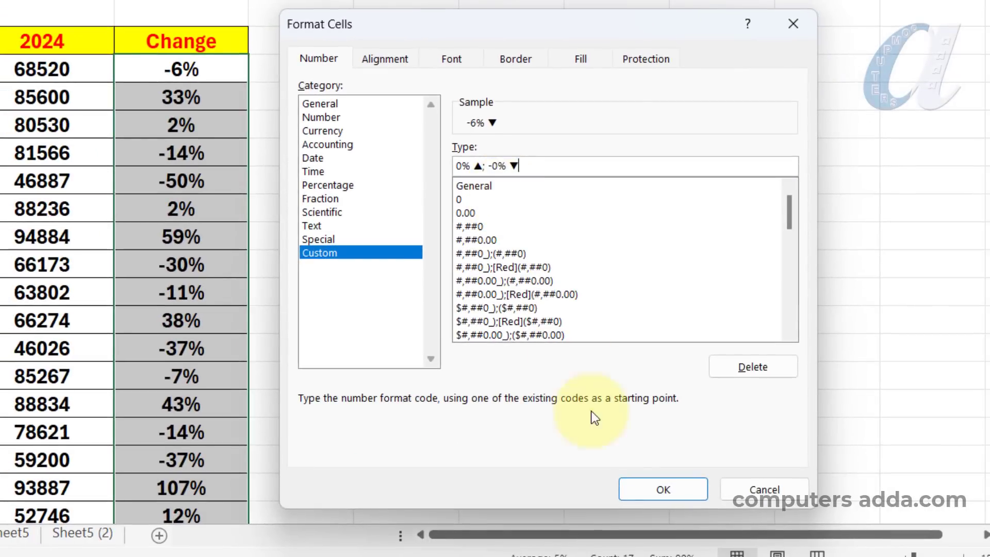
left_click(652, 490)
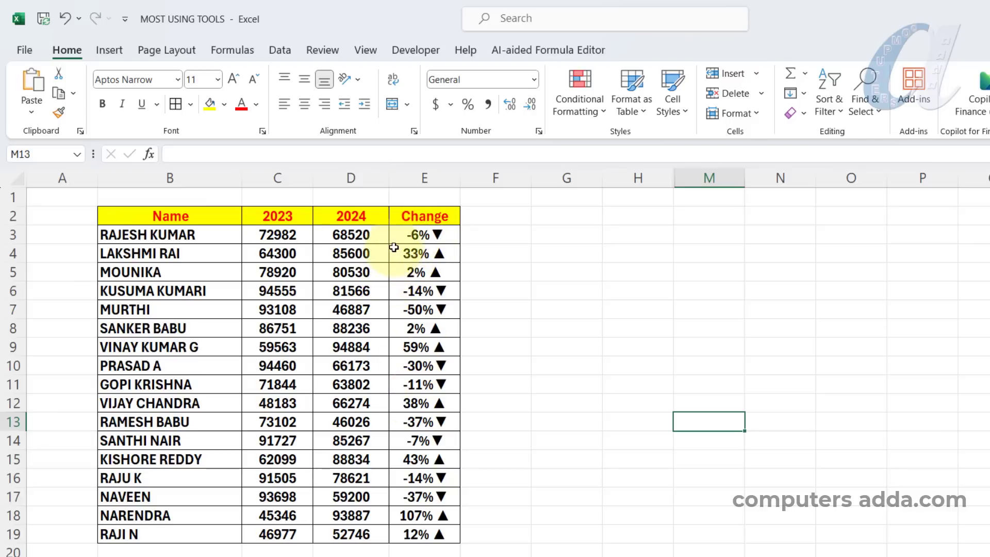
Step: Highlight Change values greater than 0 in E3:E19 with Green Fill with Dark Green Text using a conditional formatting rule
left_click_drag(419, 235, 430, 536)
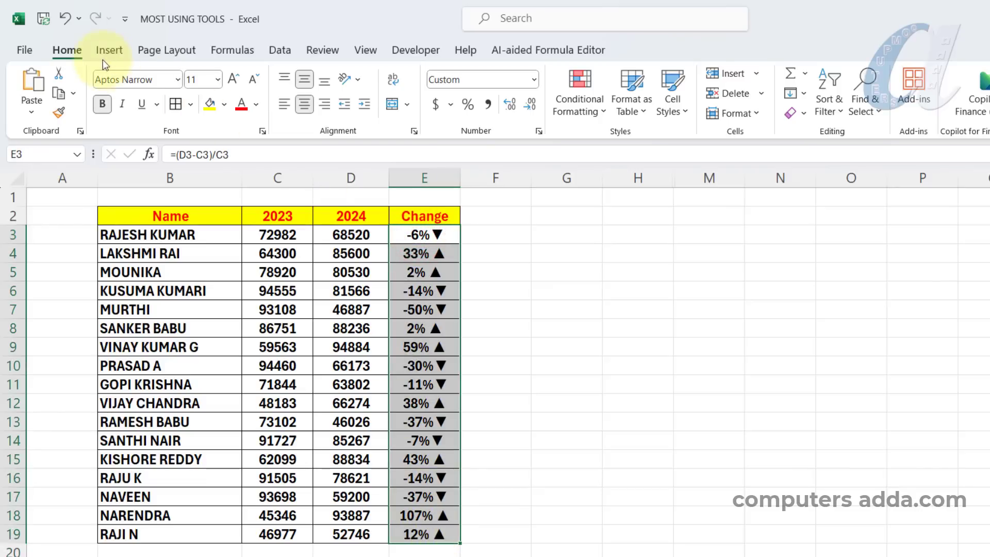
left_click(584, 109)
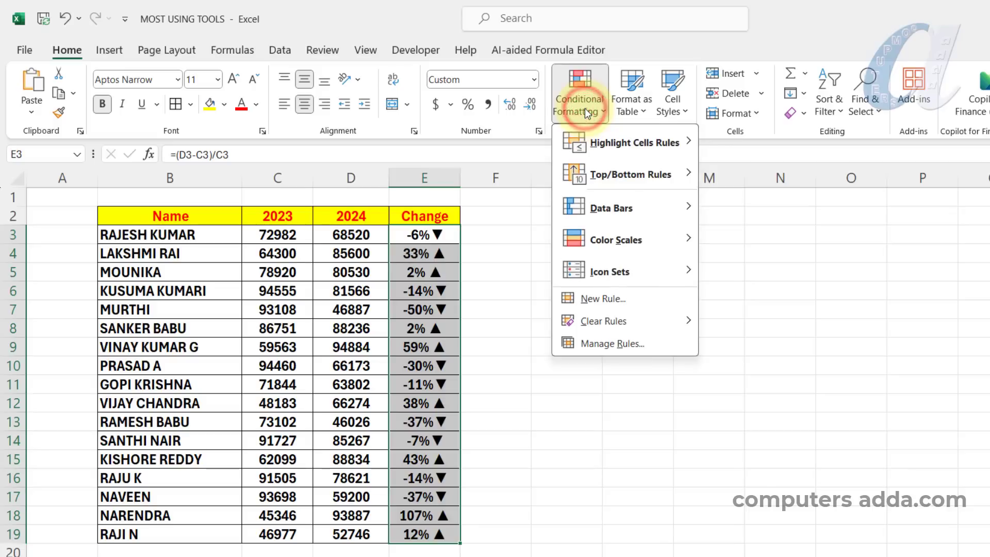
mouse_move(602, 148)
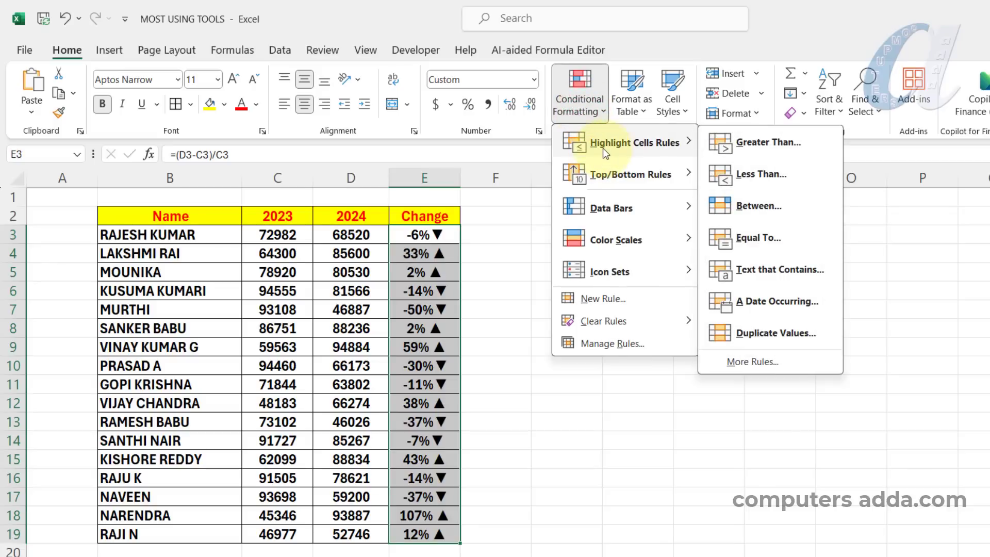
left_click(773, 145)
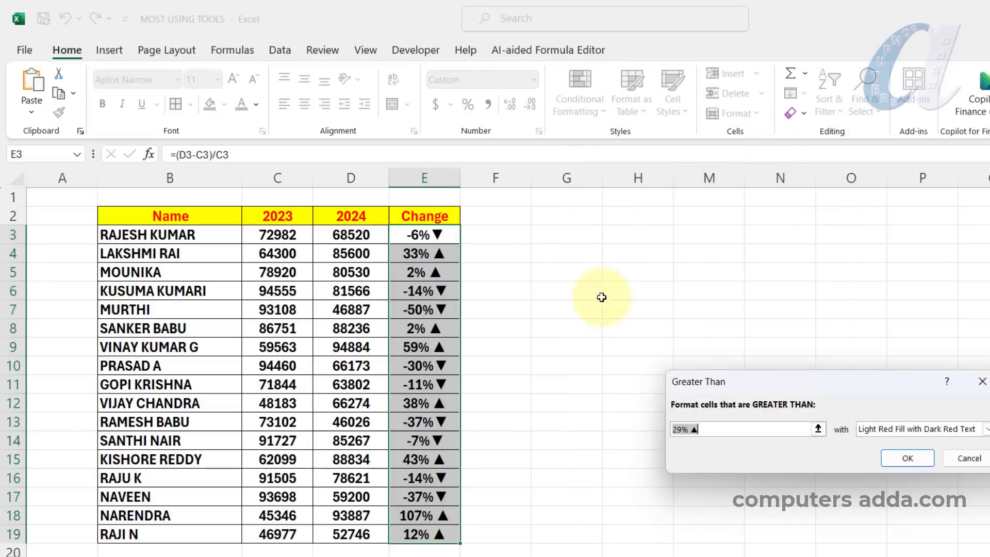
left_click(709, 429)
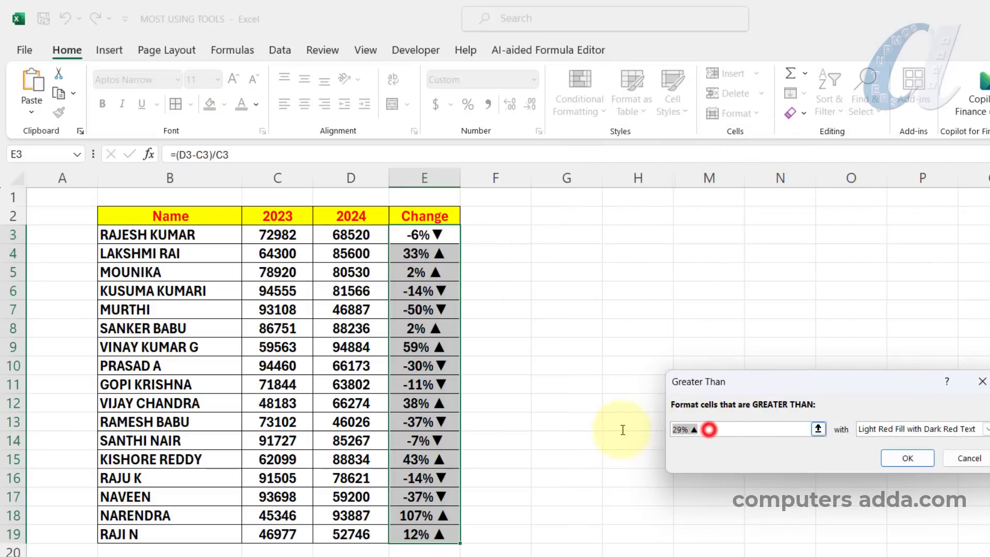
type("0")
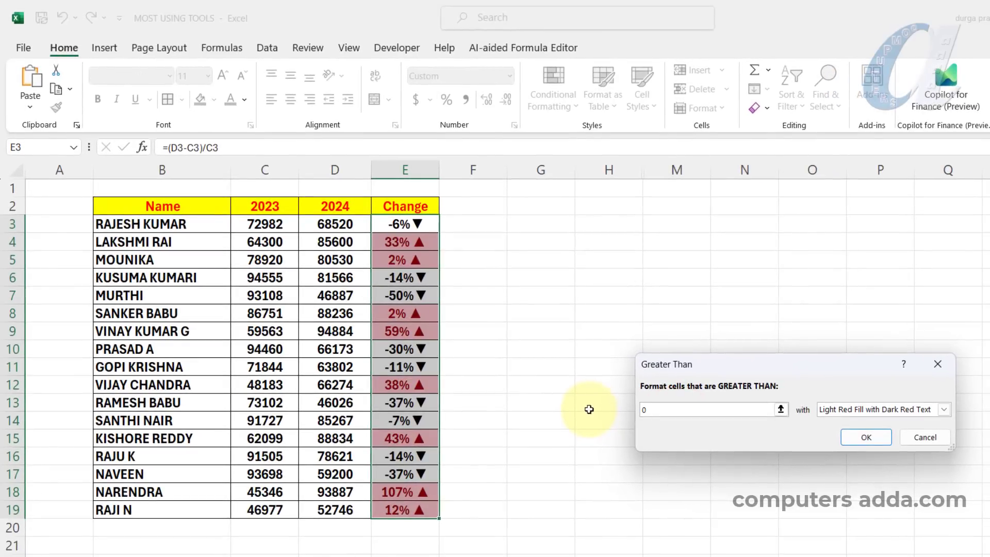
left_click(944, 409)
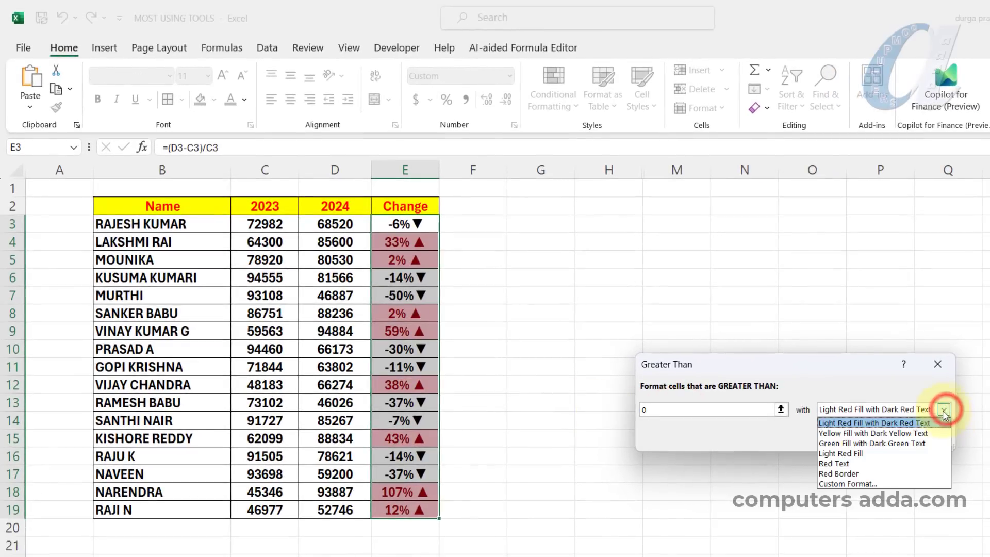
left_click(839, 443)
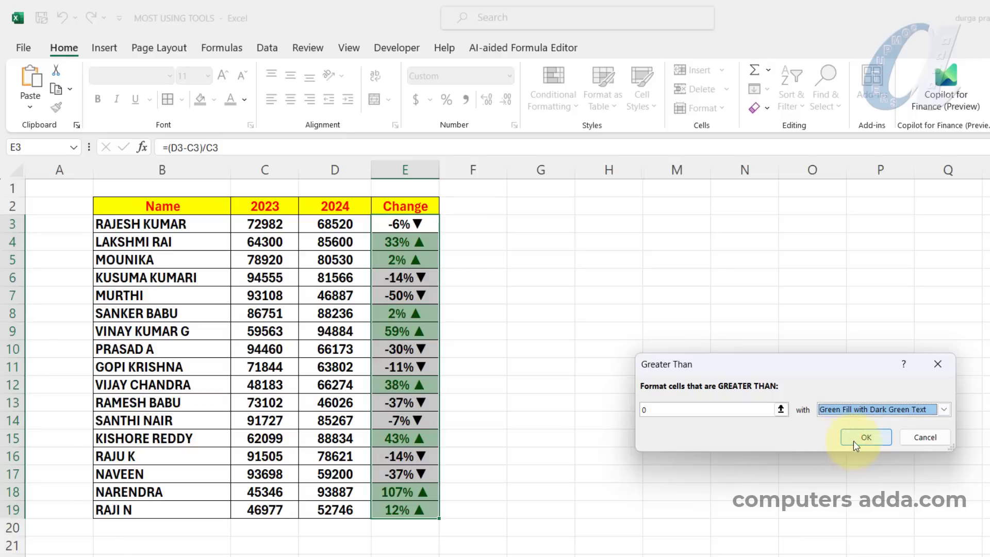
left_click(864, 437)
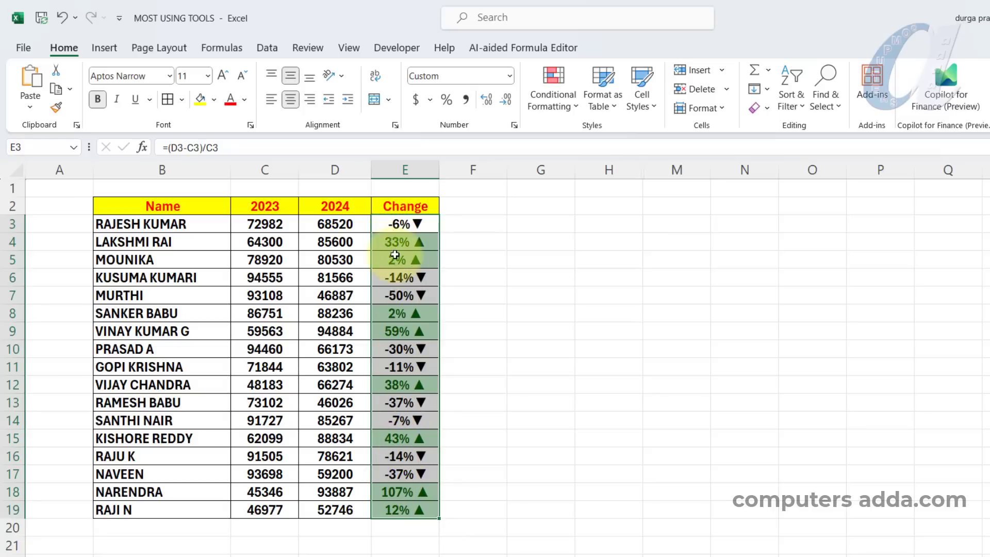
Step: Add a conditional formatting rule to E3:E19 giving values less than 0 Light Red Fill with Dark Red Text
left_click(564, 101)
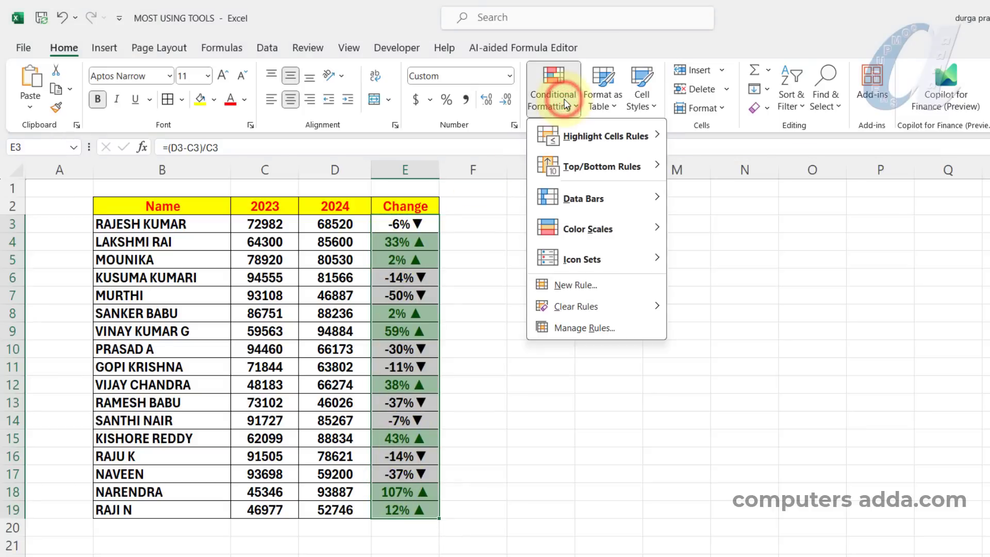
mouse_move(571, 142)
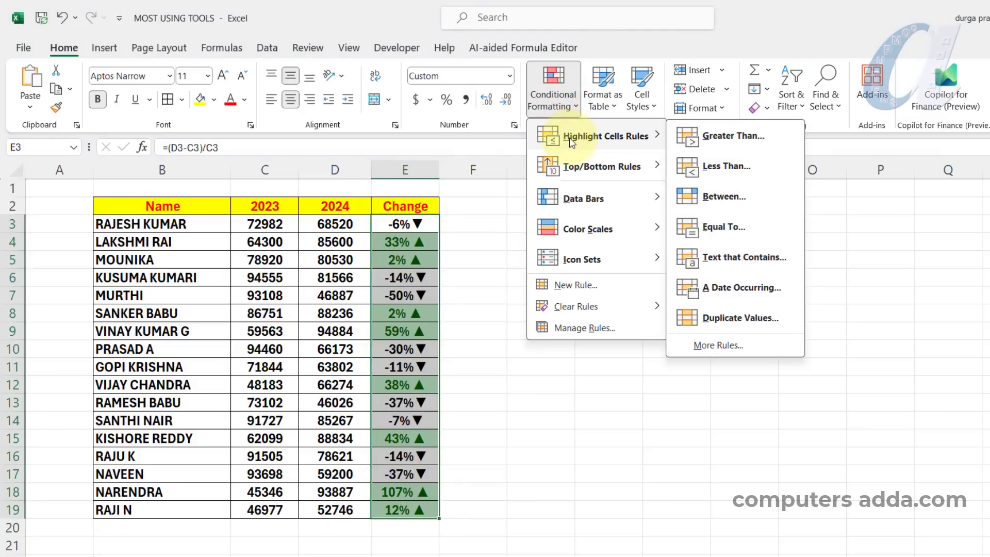
left_click(719, 166)
type("0")
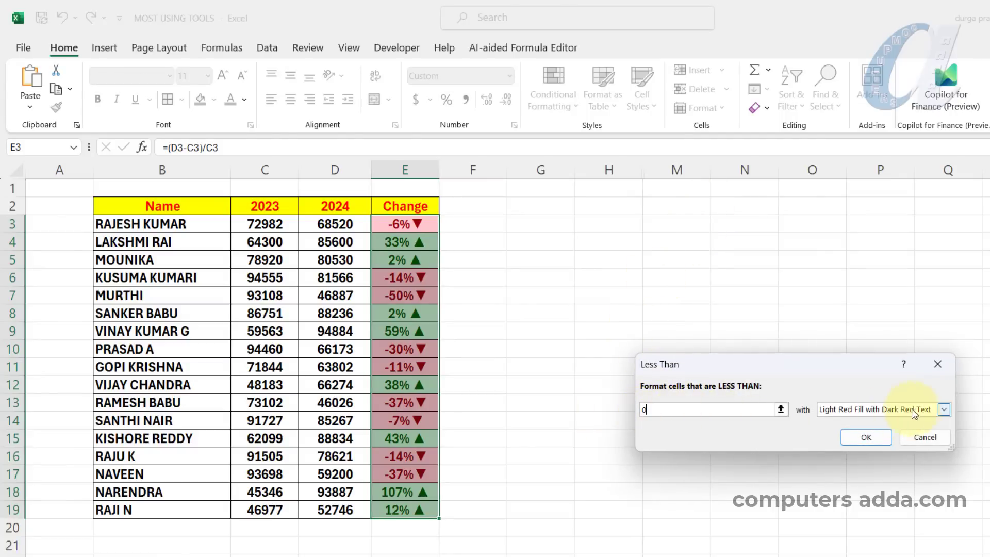
left_click(943, 410)
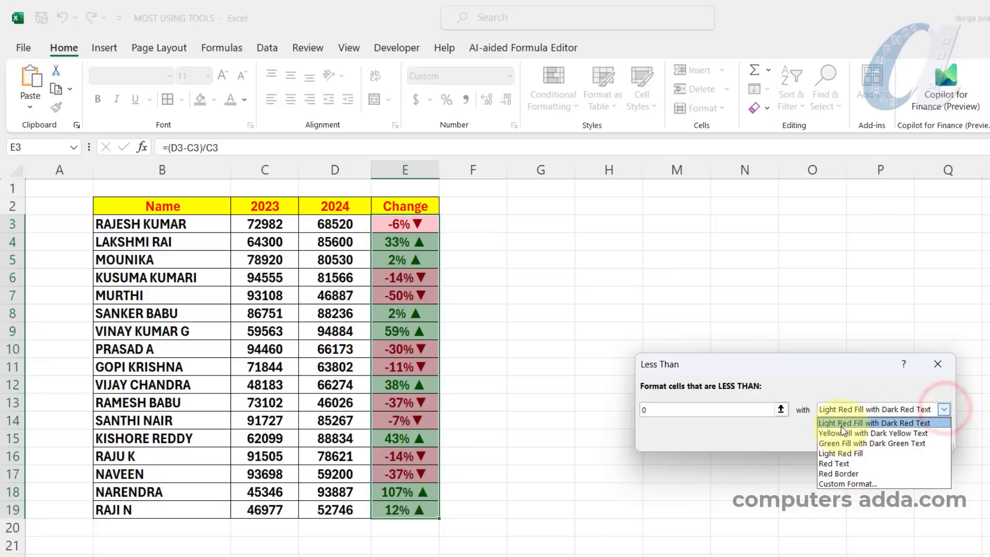
left_click(843, 425)
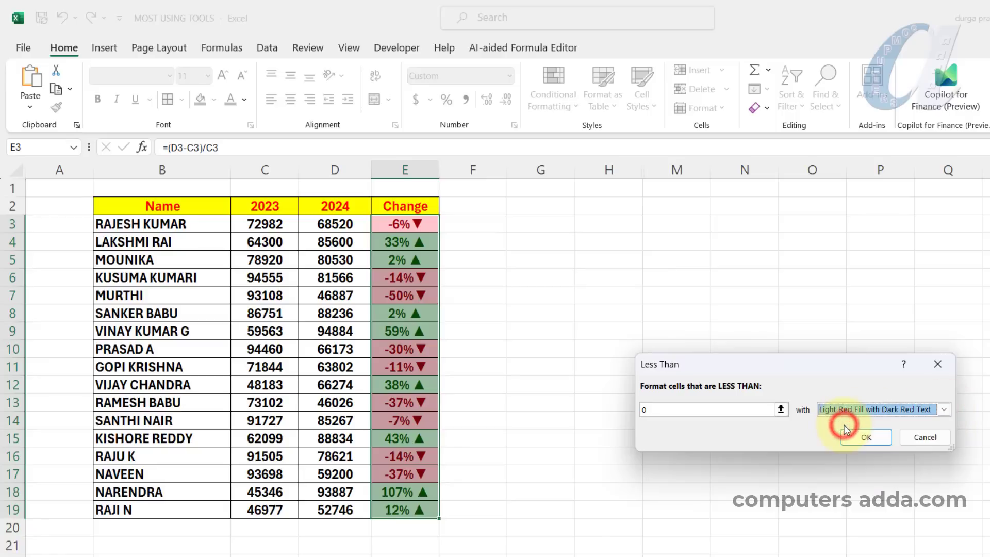
left_click(858, 436)
left_click(608, 384)
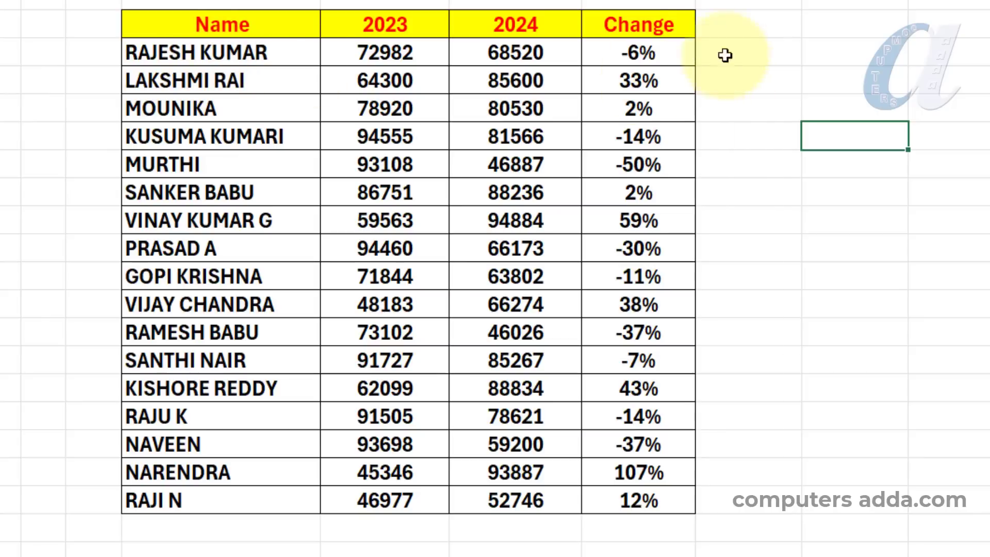
Step: Apply the 3 Triangles icon set to the second table's Change values in L3:L19
left_click_drag(614, 52, 638, 495)
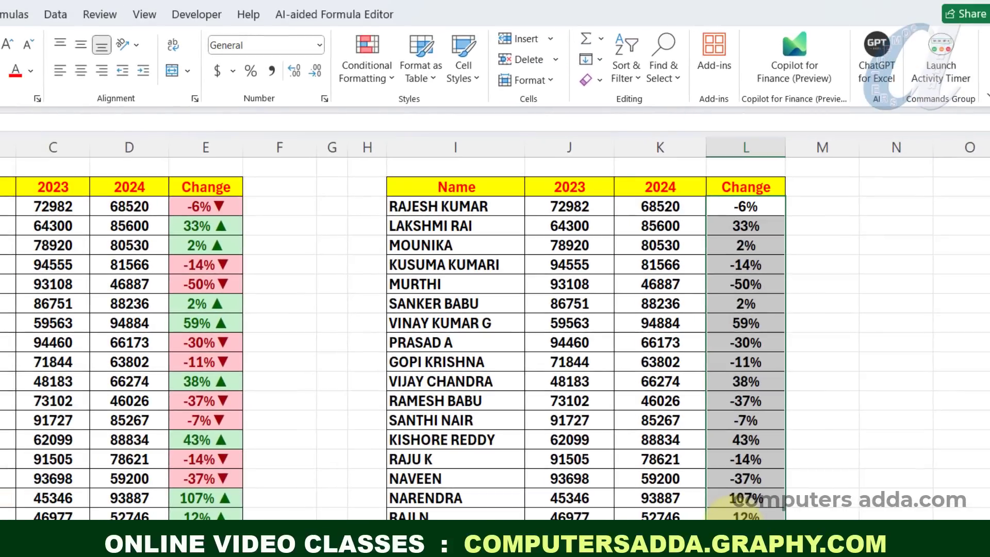
left_click_drag(732, 515, 732, 517)
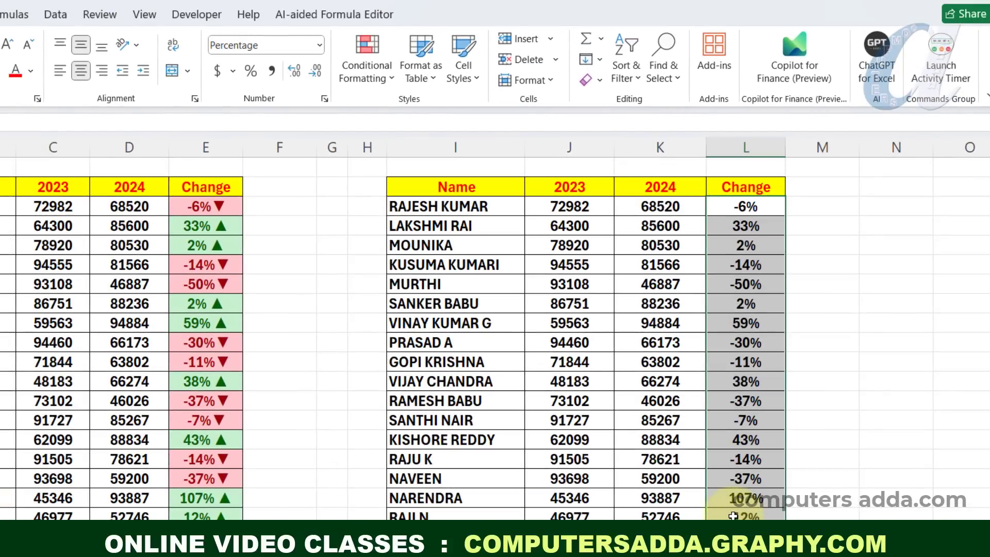
left_click(365, 77)
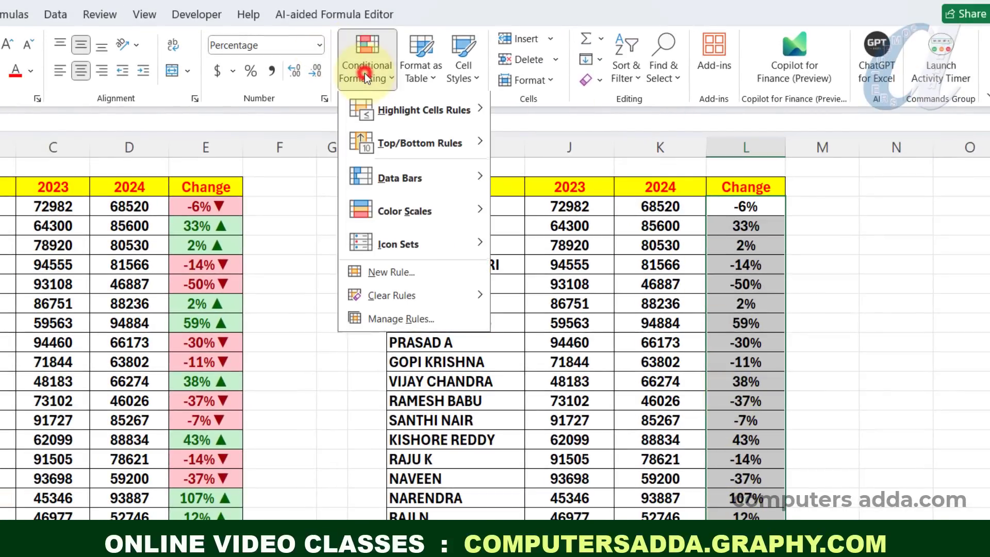
left_click(407, 247)
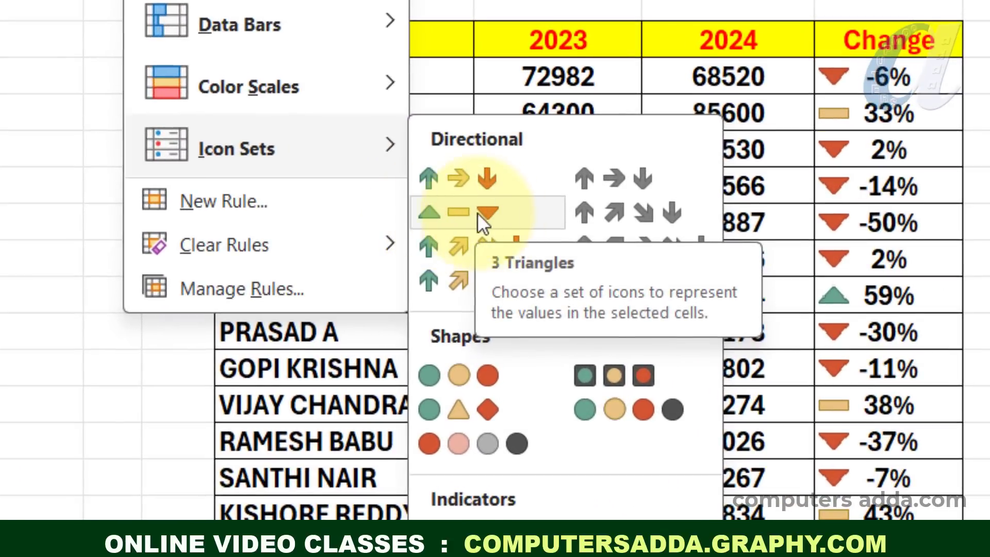
left_click(469, 211)
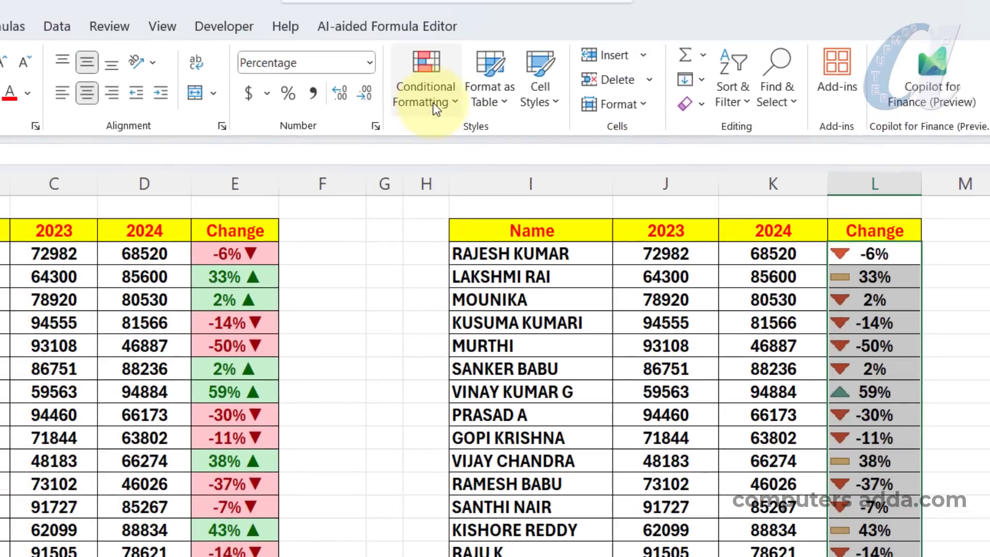
Step: Edit the icon set rule for L3:L19 so the green up triangle uses type Number with value >= 0
left_click(433, 103)
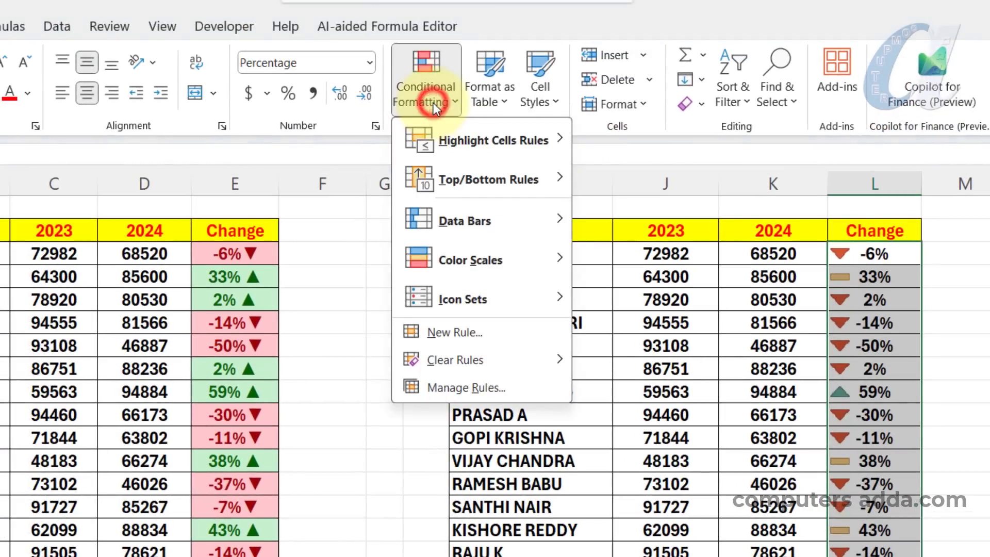
left_click(441, 389)
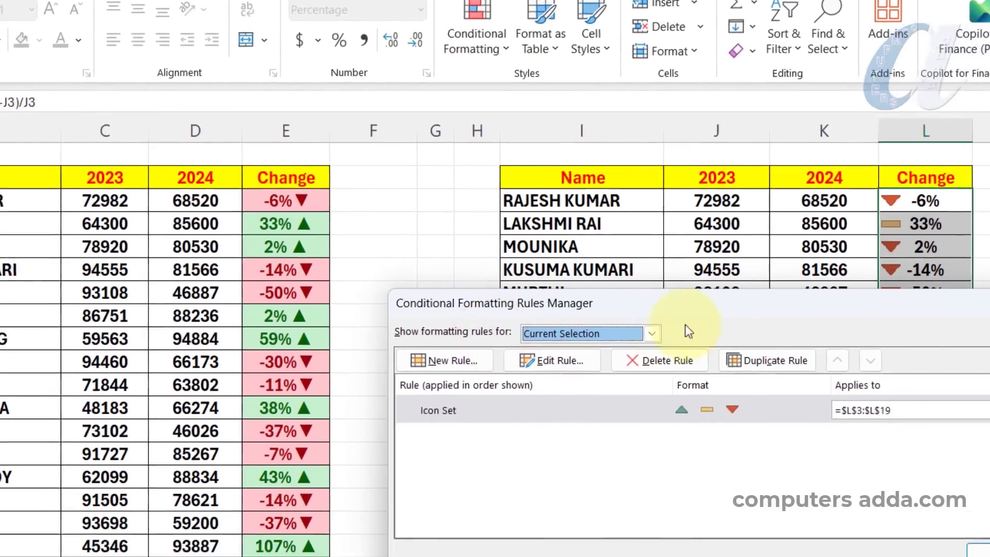
left_click_drag(441, 356, 62, 245)
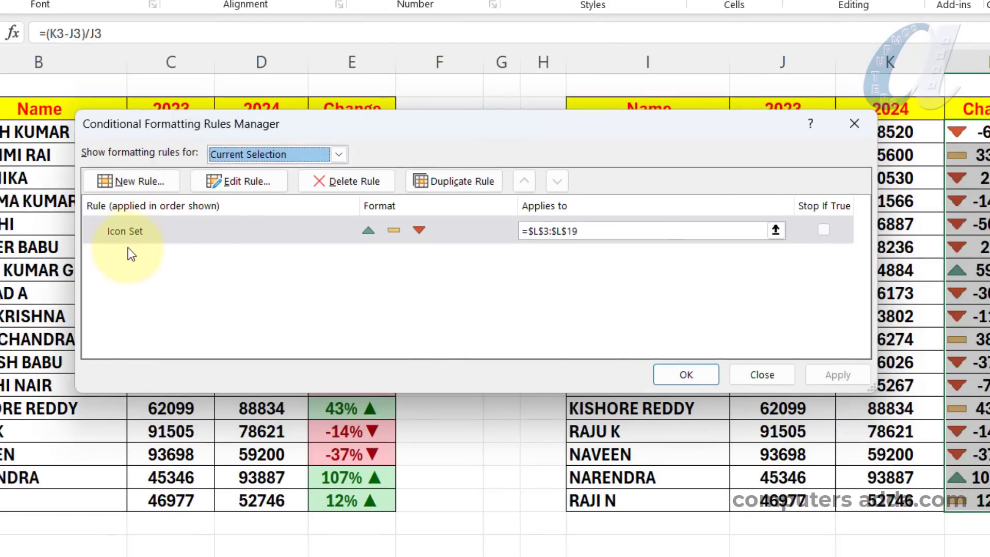
left_click(242, 181)
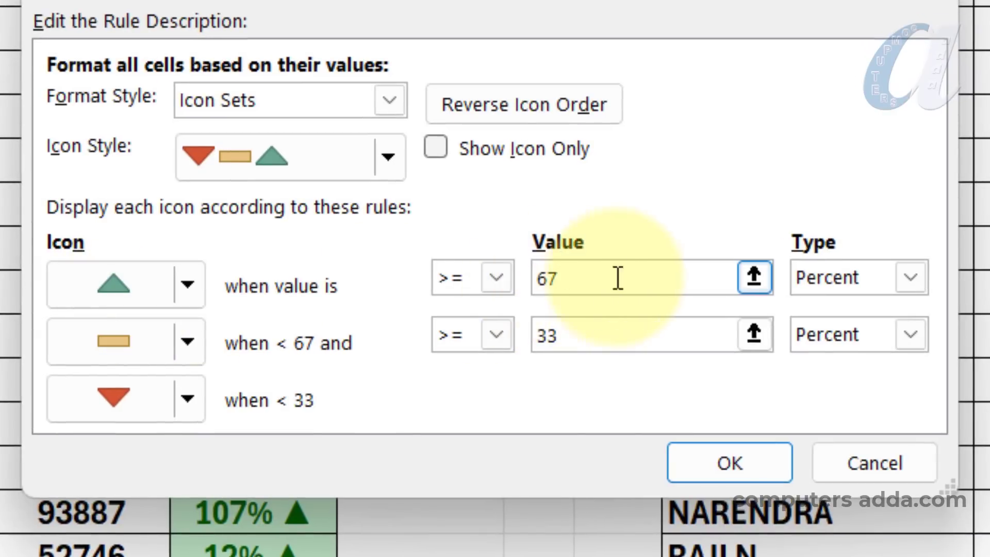
left_click(913, 276)
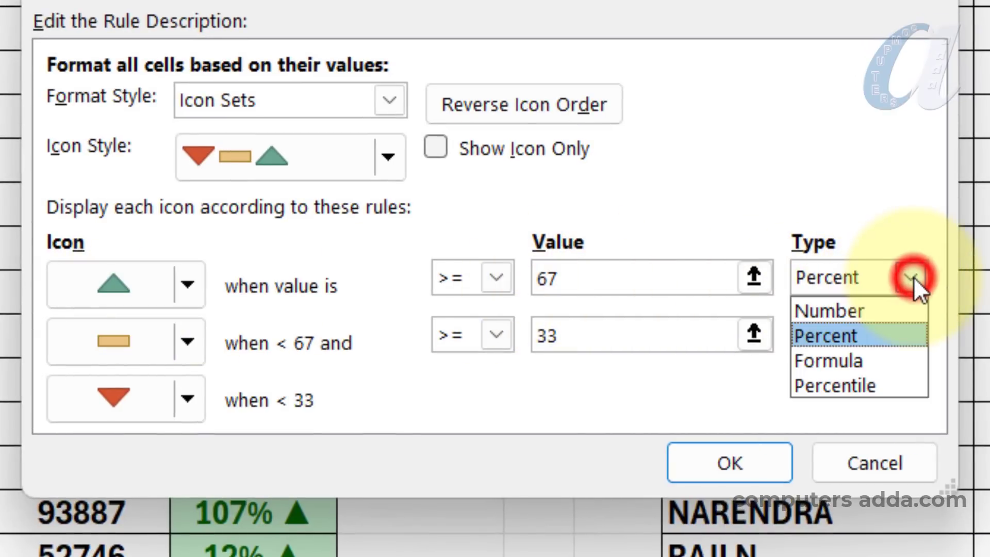
left_click(865, 304)
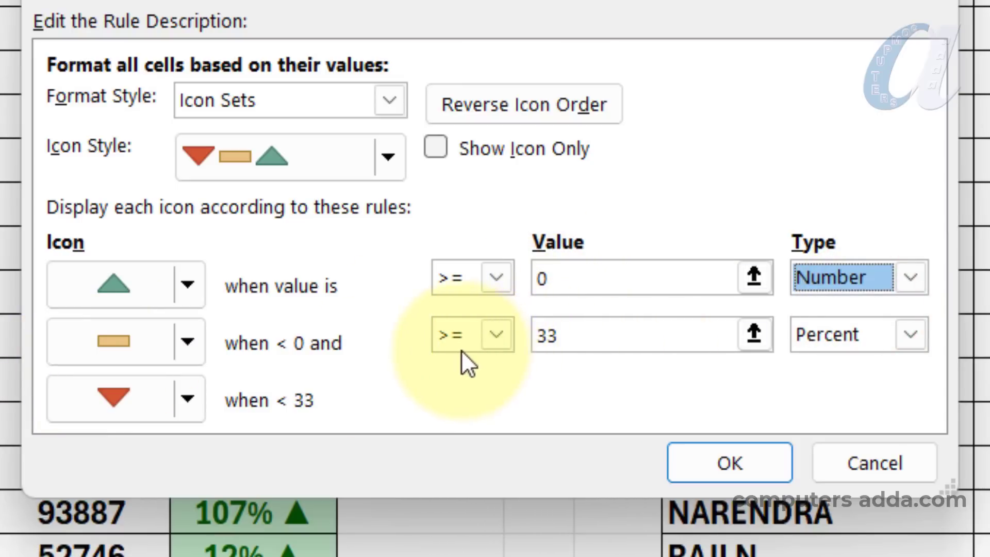
Step: Set the yellow dash icon's threshold to type Number with value >= 0 and apply the edited rule to L3:L19
left_click(913, 334)
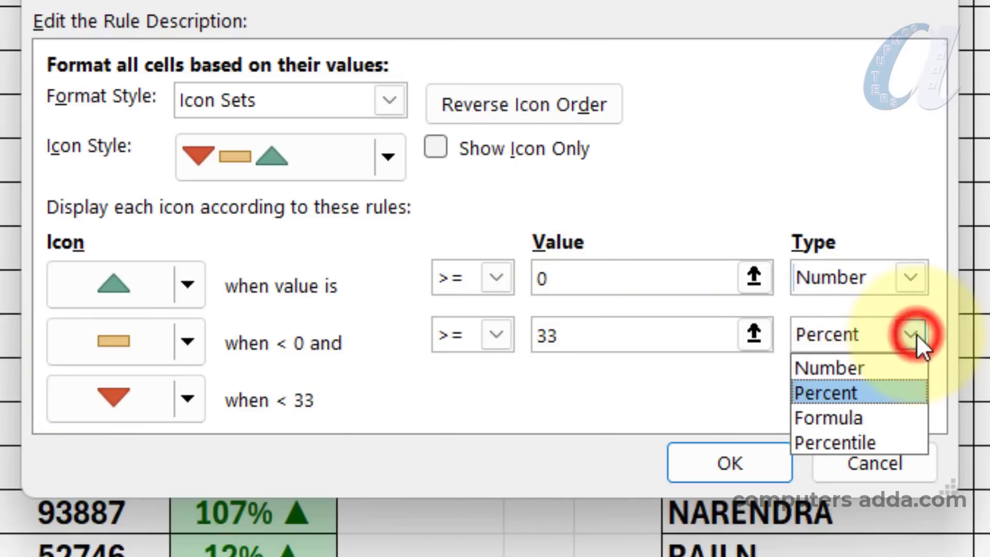
left_click(851, 369)
left_click(575, 334)
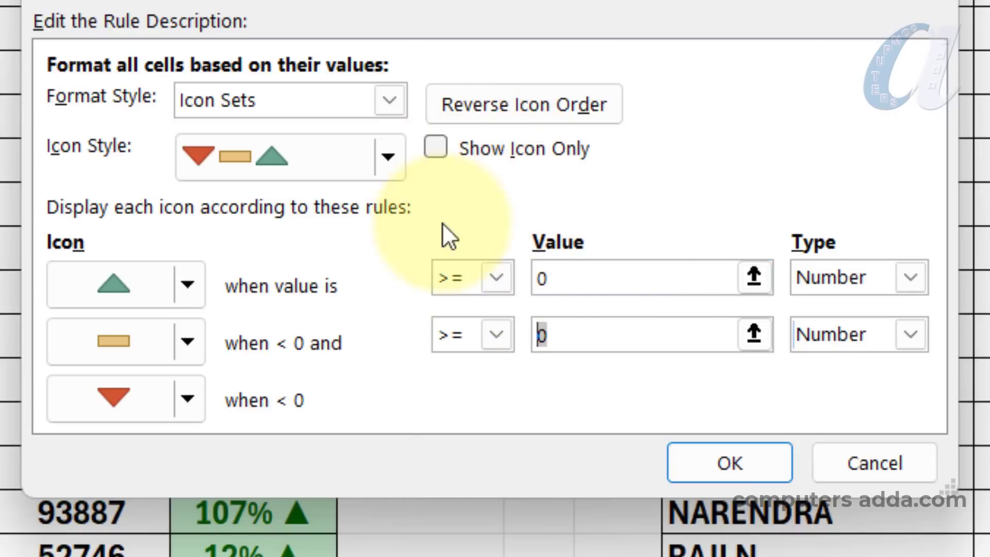
left_click(750, 465)
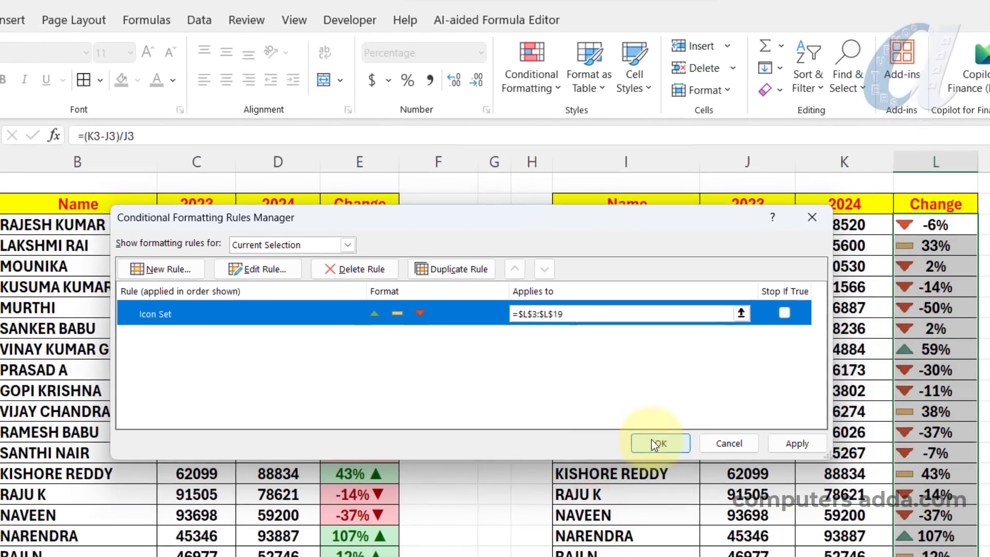
left_click(652, 440)
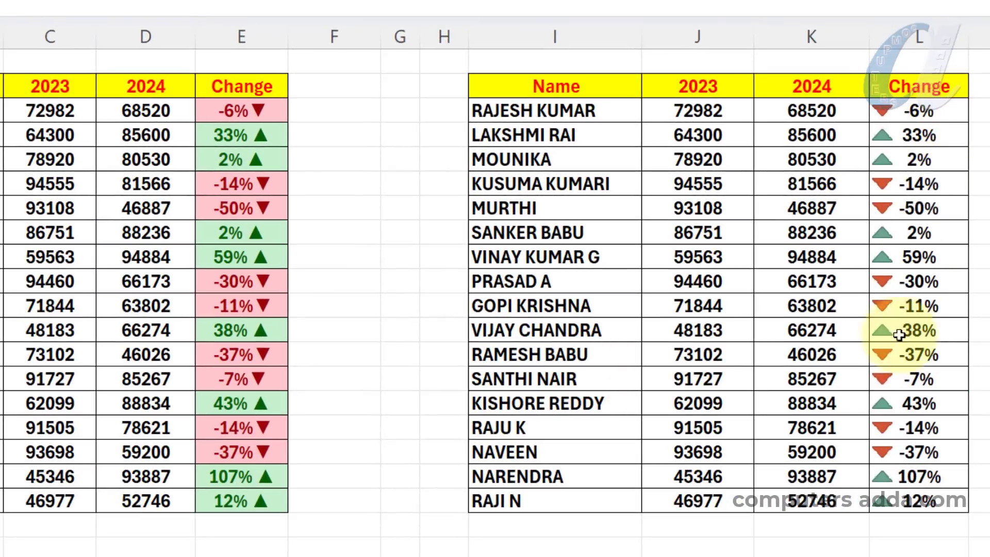